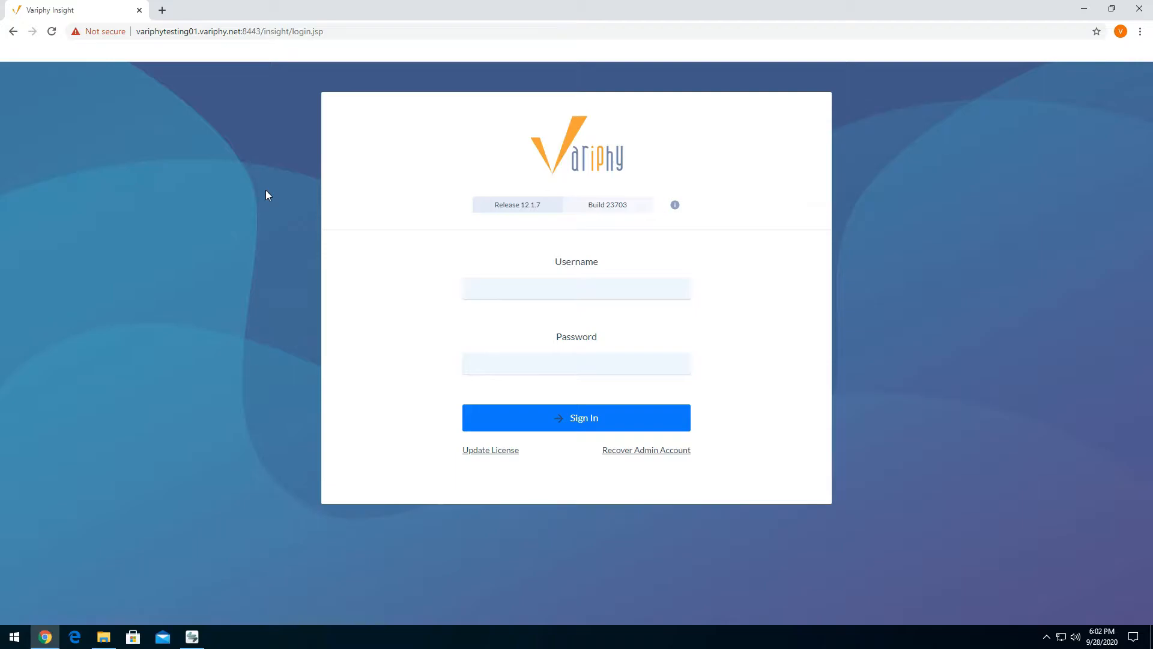
- Sign in to Variphy as Admin with the account password
left_click(490, 288)
type("Admin")
key("Tab")
type("•••••")
key("Return")
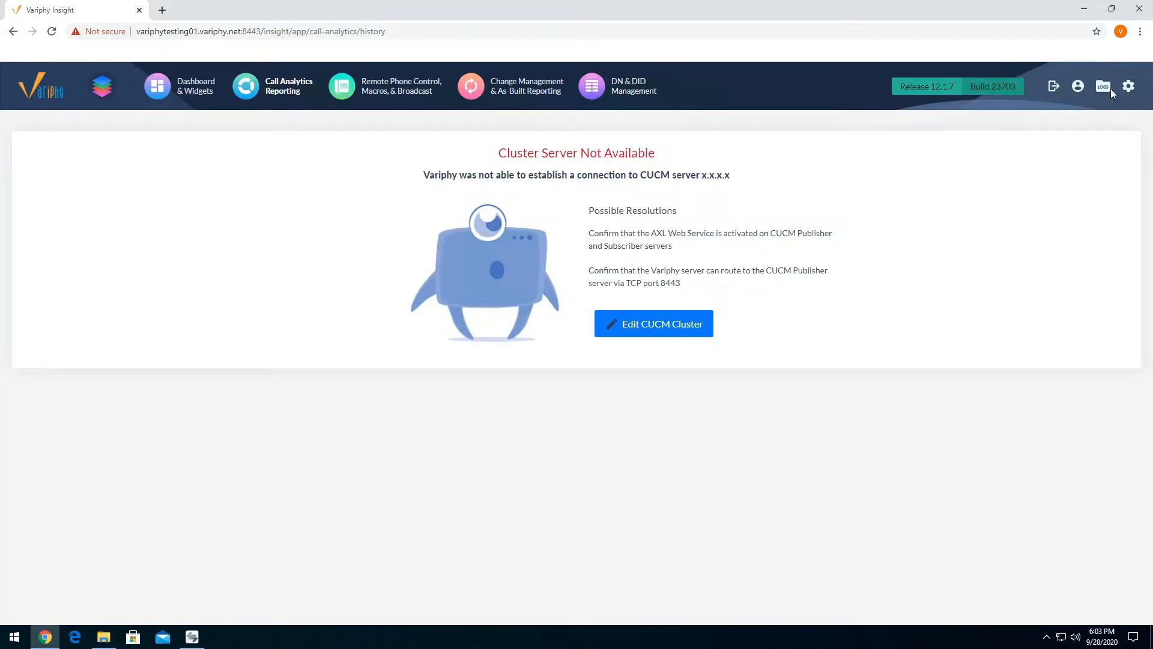
- Open the system's Single Sign-On configurations and start adding a SAML configuration
mouse_move(1127, 89)
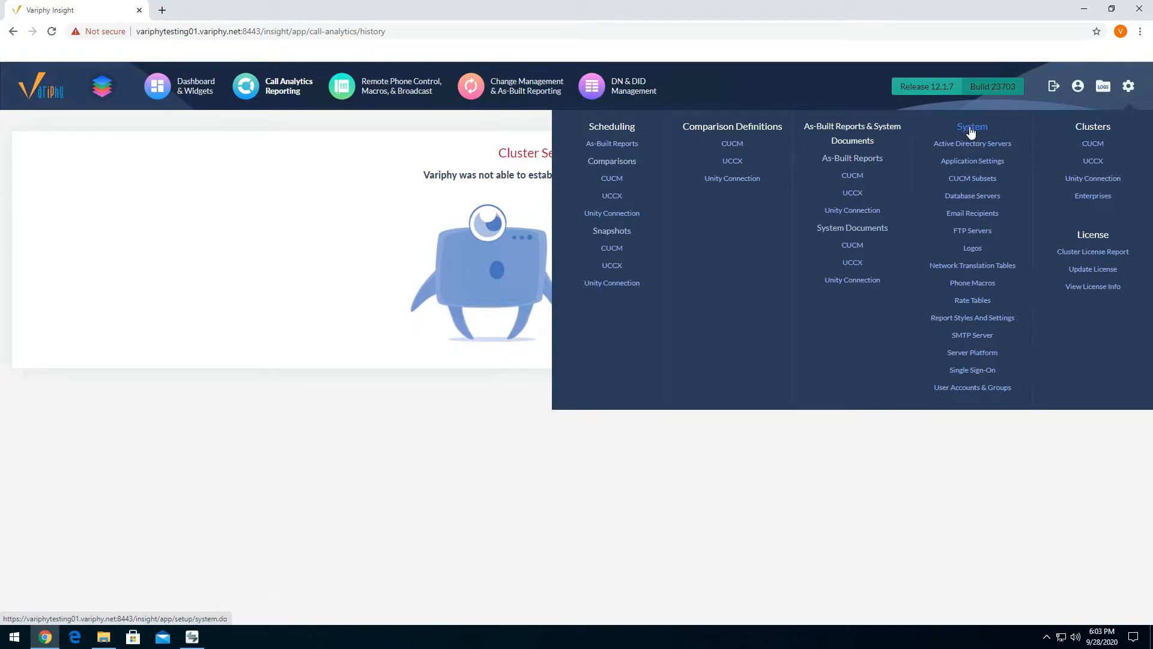
left_click(968, 373)
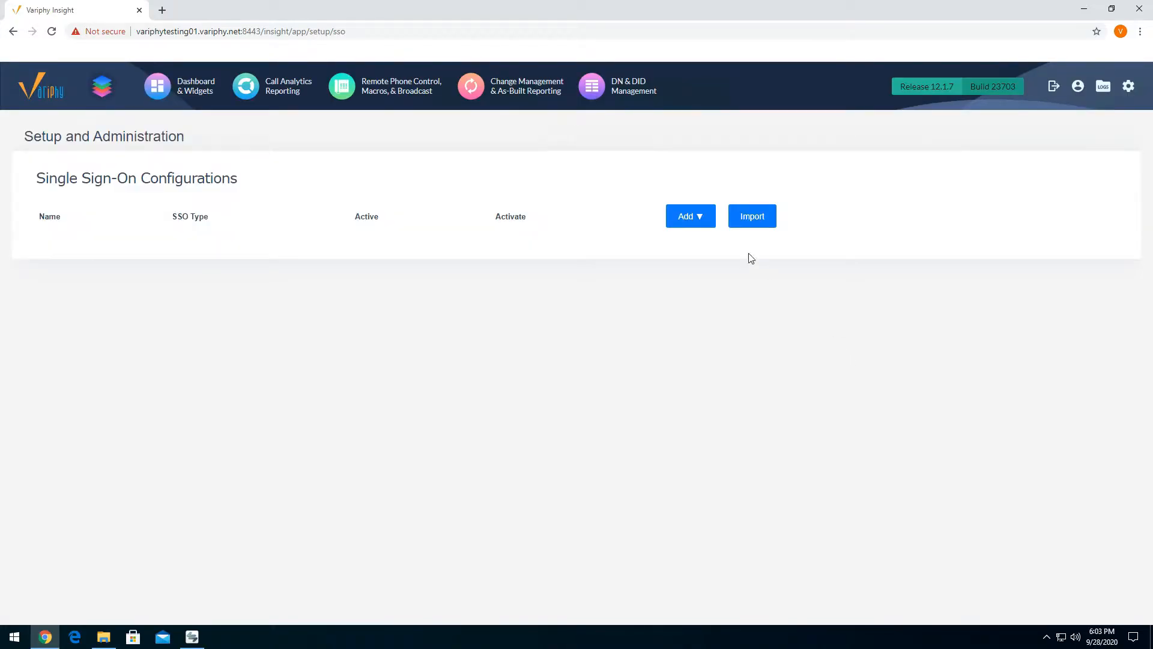
left_click(698, 216)
left_click(677, 225)
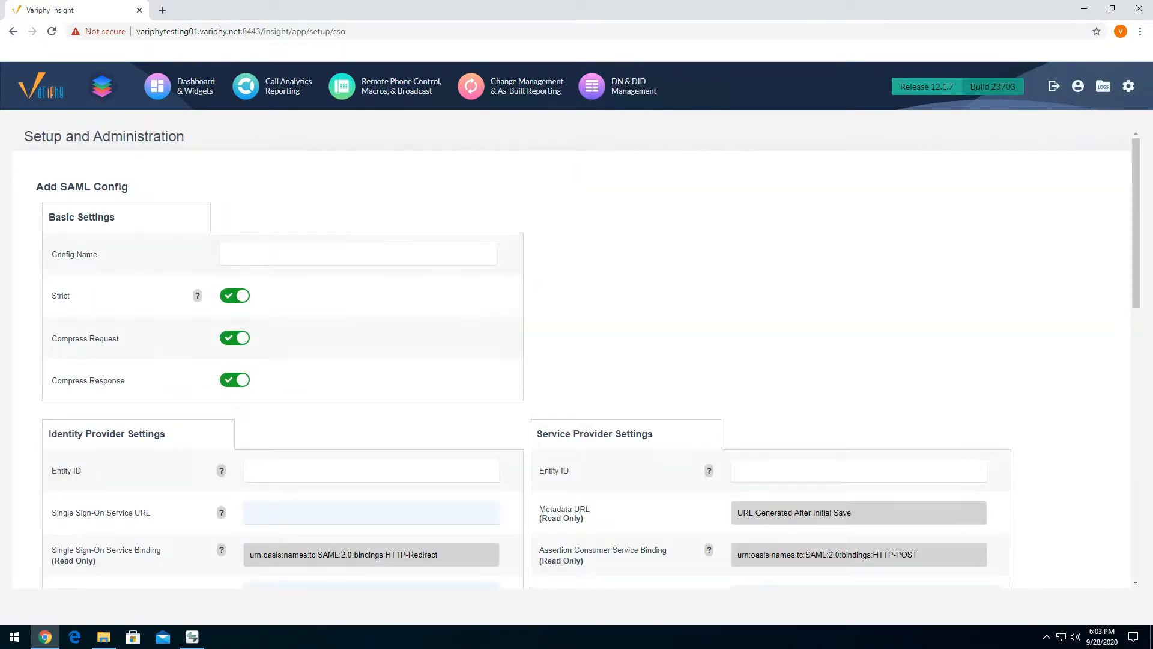
- Name the new SAML configuration SAML Google Config
left_click(290, 253)
left_click(287, 286)
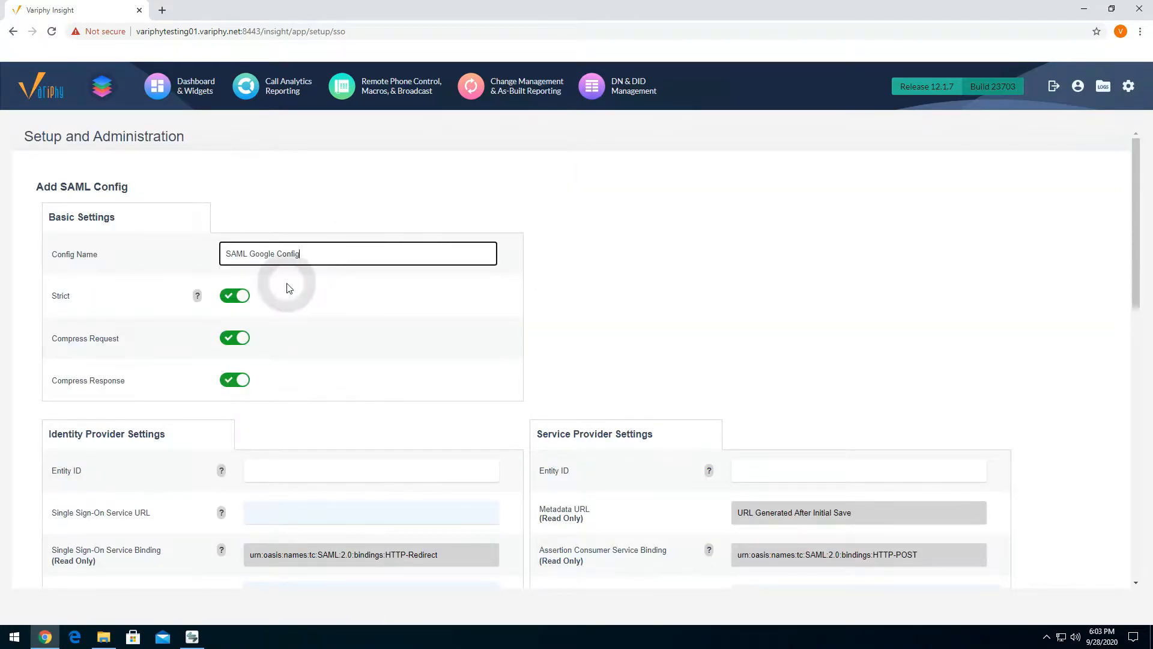
left_click(337, 252)
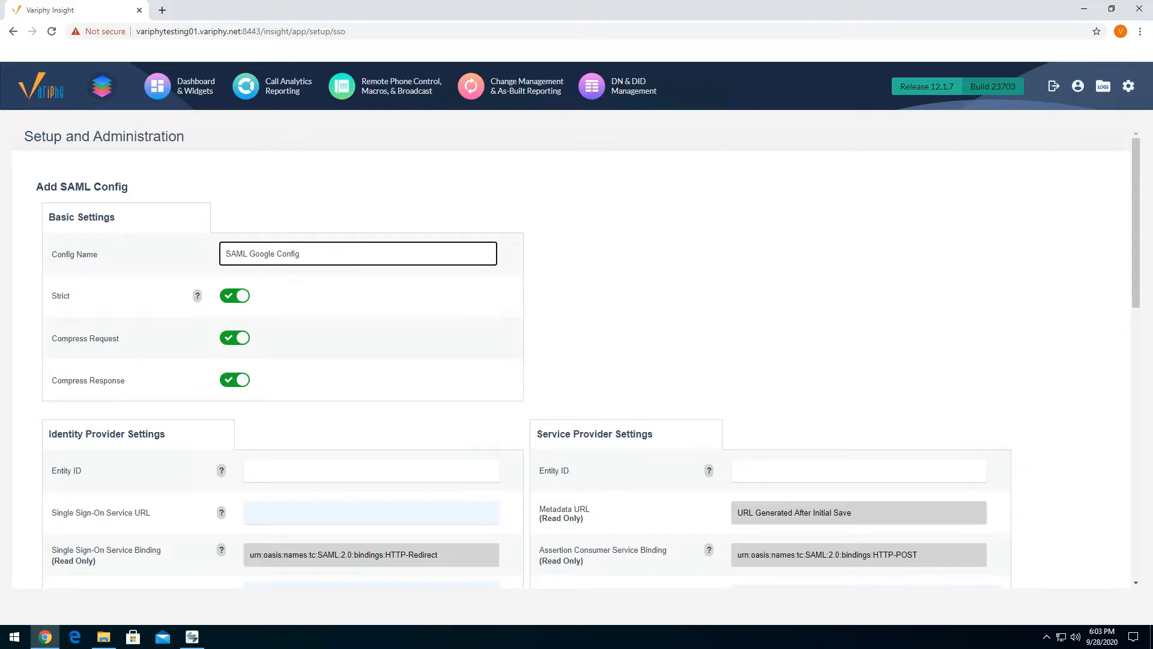
- Set the Entity ID in the Service Provider Settings to VariphyGSSO
scroll(589, 283, "down", 2)
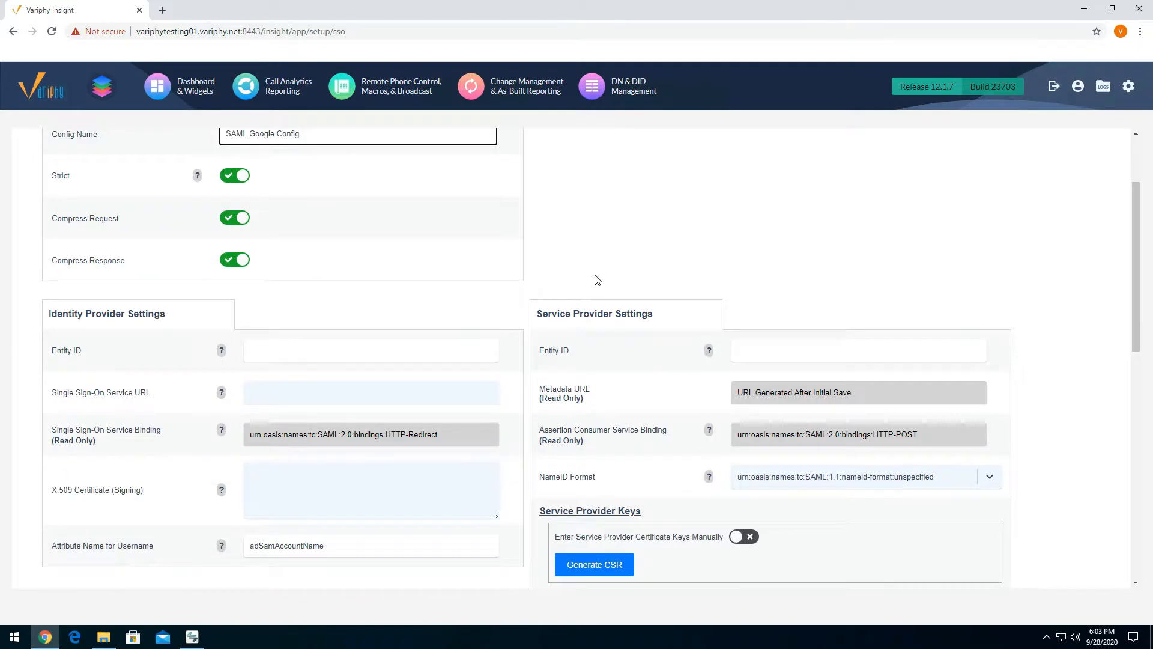
left_click_drag(538, 315, 660, 317)
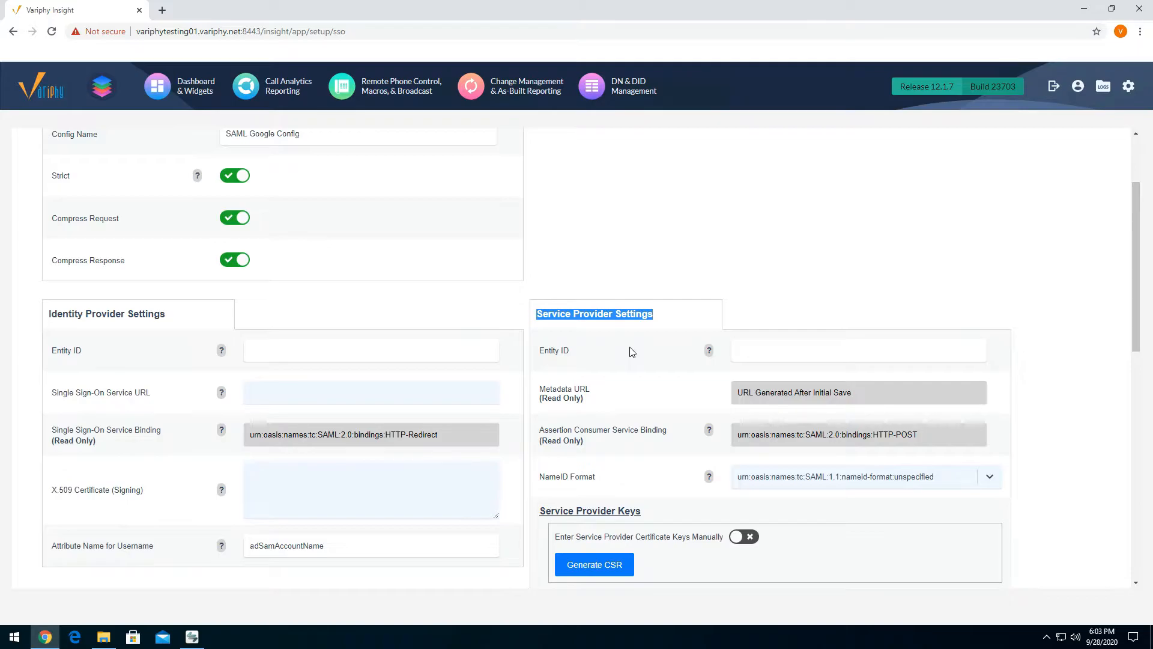
left_click_drag(48, 313, 178, 316)
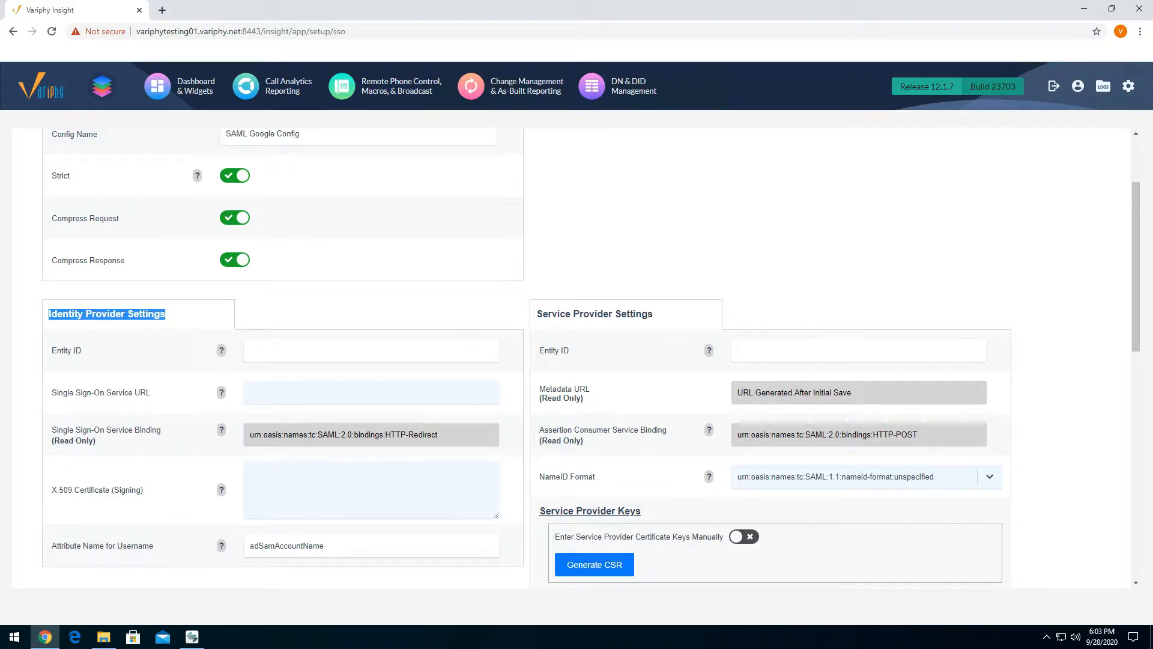
left_click(772, 344)
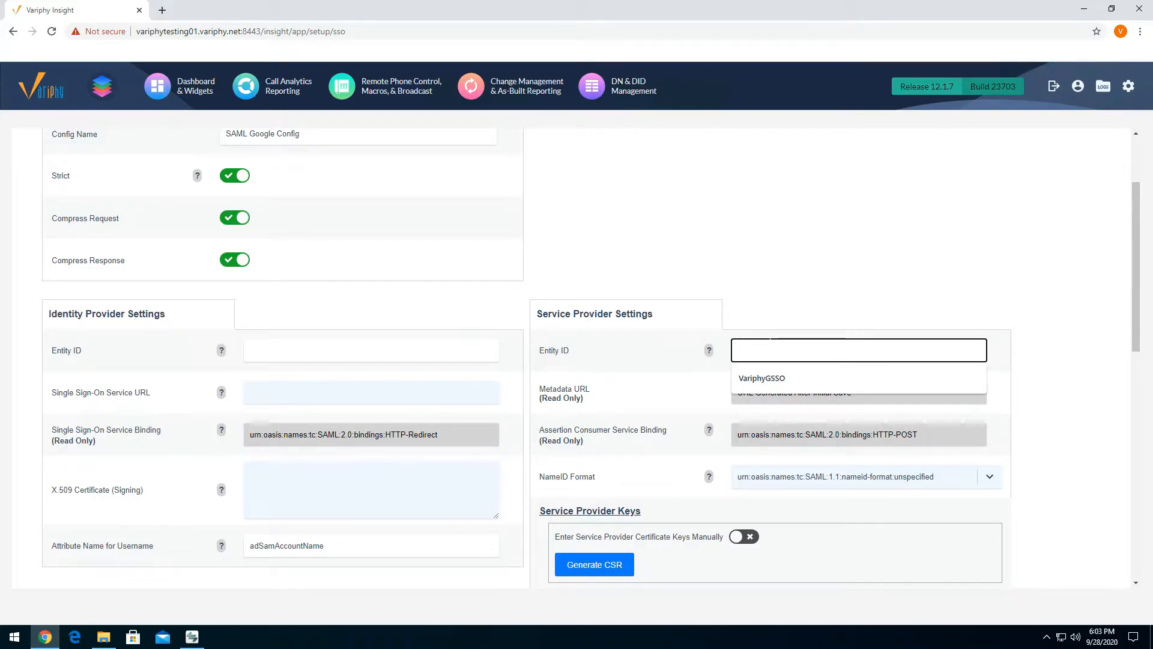
left_click(763, 378)
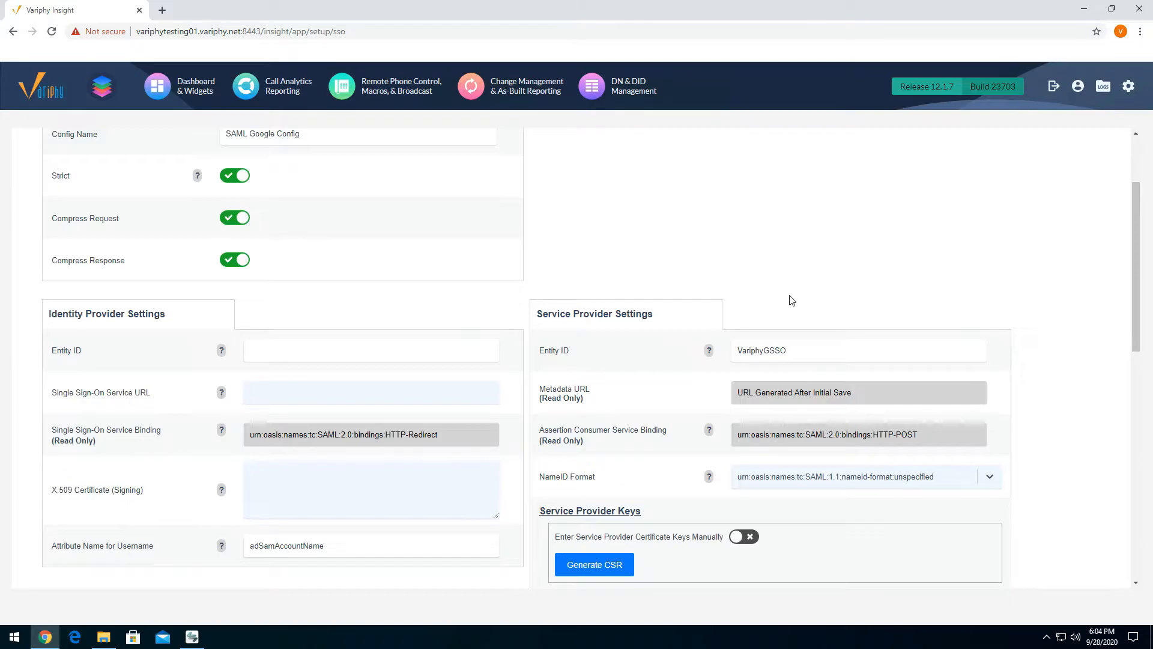
- Examine the service provider's Entity ID field and the value entered in it
left_click(781, 350)
double_click(761, 350)
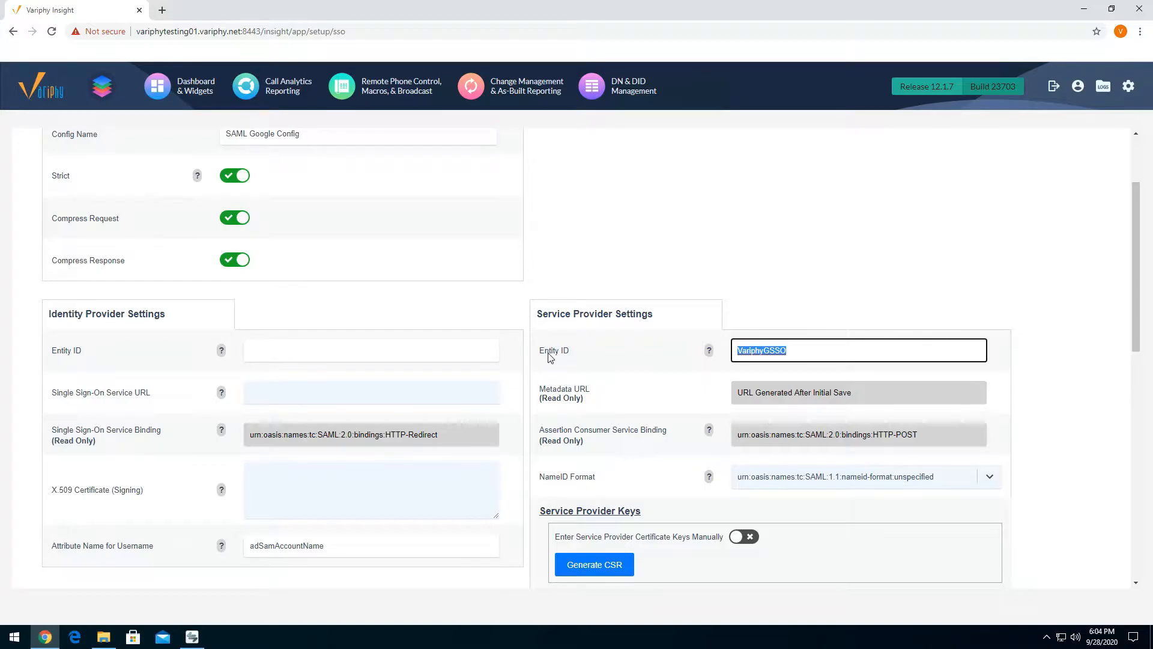
left_click_drag(545, 351, 567, 350)
double_click(746, 349)
left_click(812, 350)
left_click(802, 351)
double_click(802, 351)
left_click(785, 350)
left_click(571, 353)
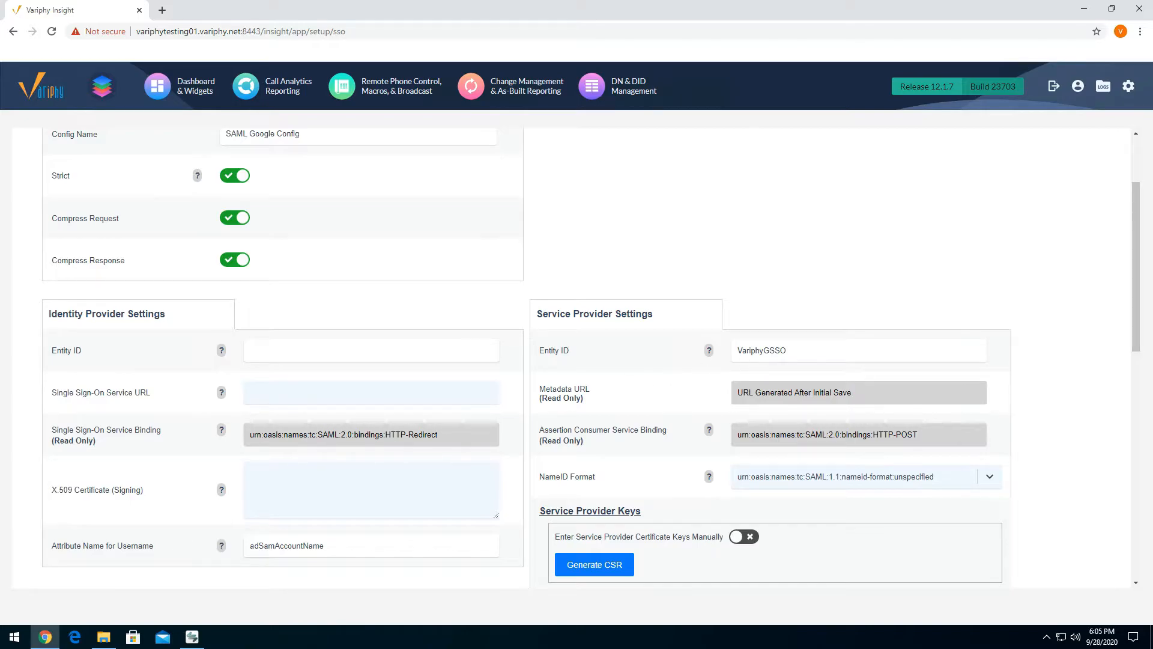
double_click(764, 358)
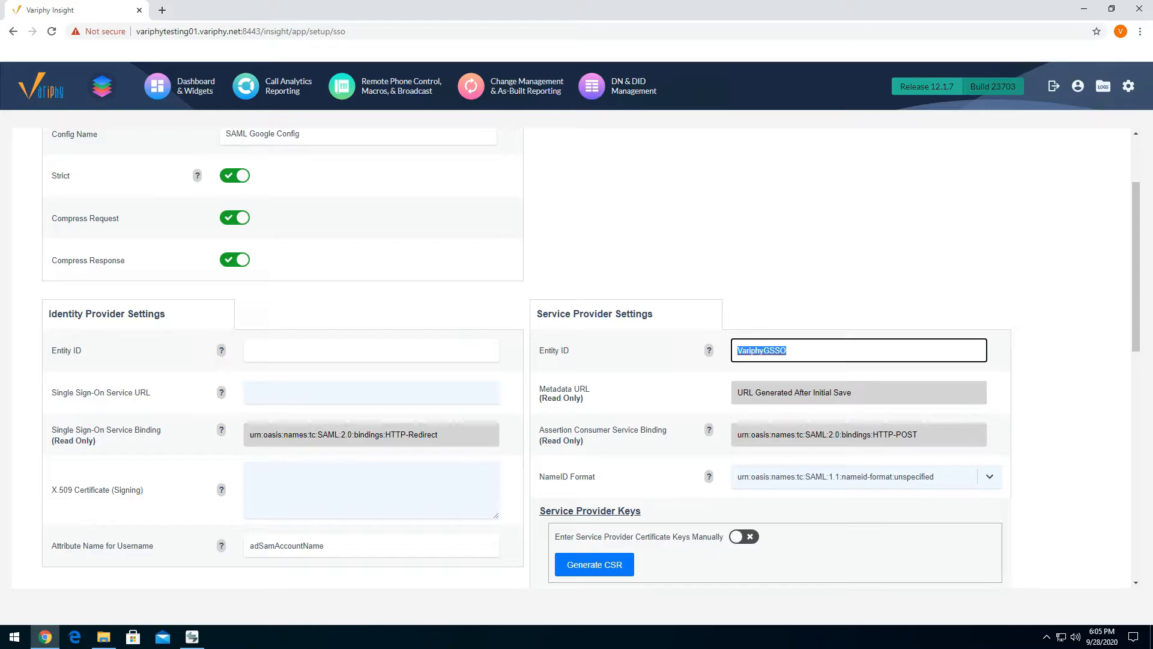
- Open Cert.txt from the desktop and copy the whole certificate, including its BEGIN and END CERTIFICATE lines
left_click(1084, 8)
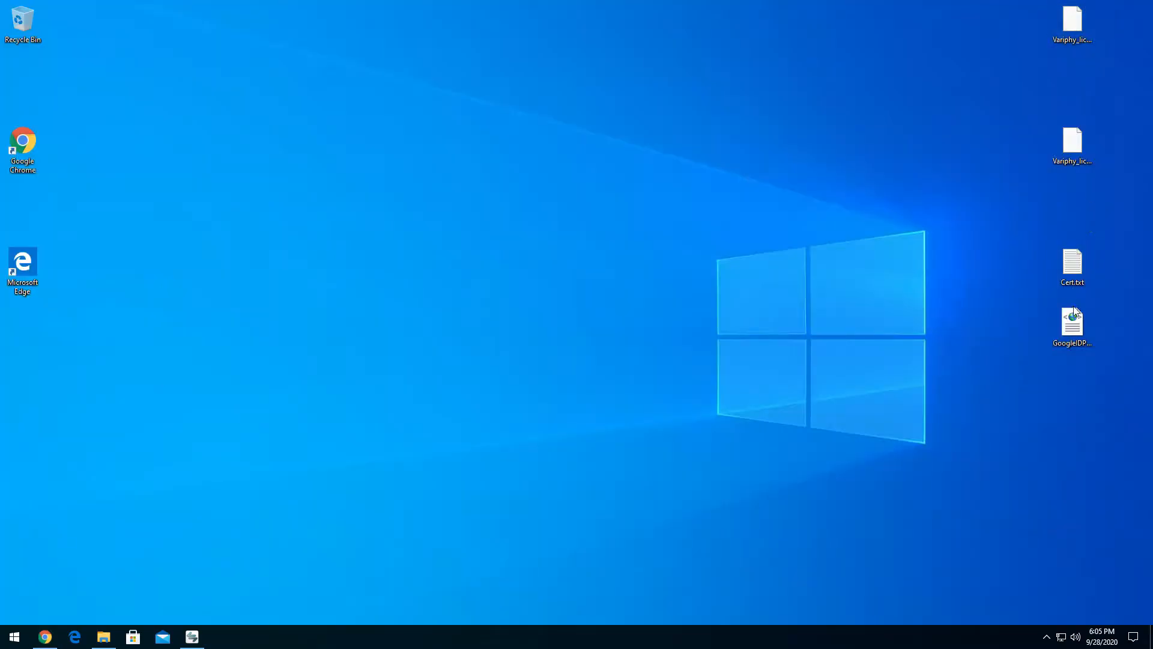
double_click(1074, 258)
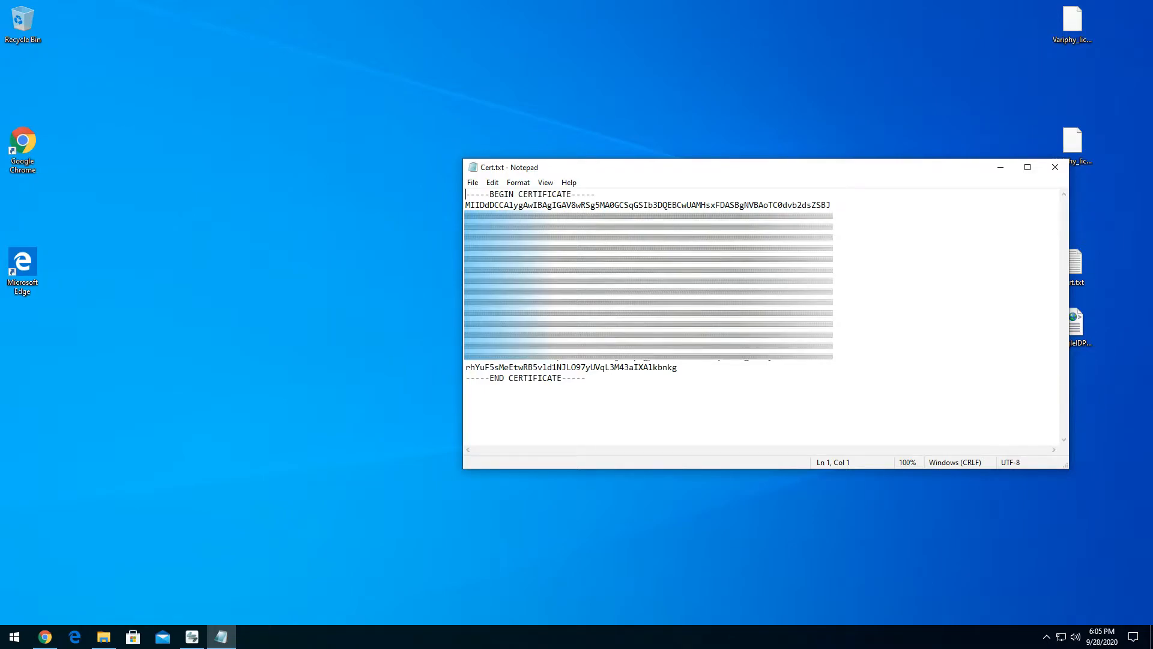
left_click_drag(587, 380, 439, 166)
left_click(477, 282)
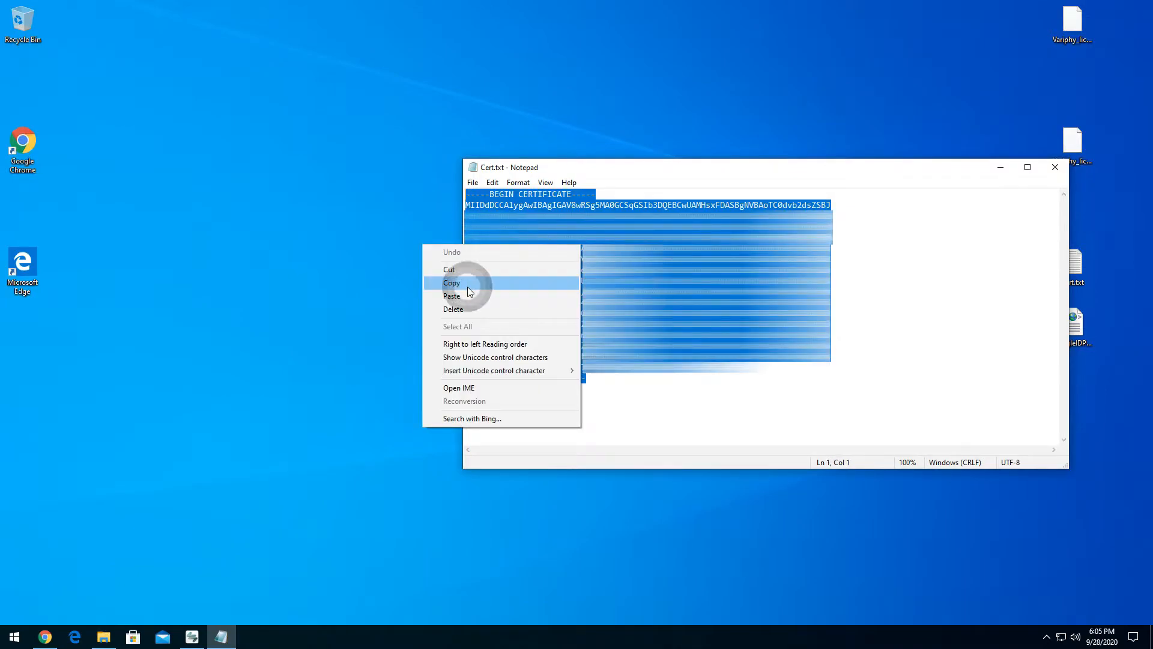
- Return to the SAML form in Chrome and paste the copied certificate as the identity provider's X.509 Certificate (Signing)
left_click(45, 637)
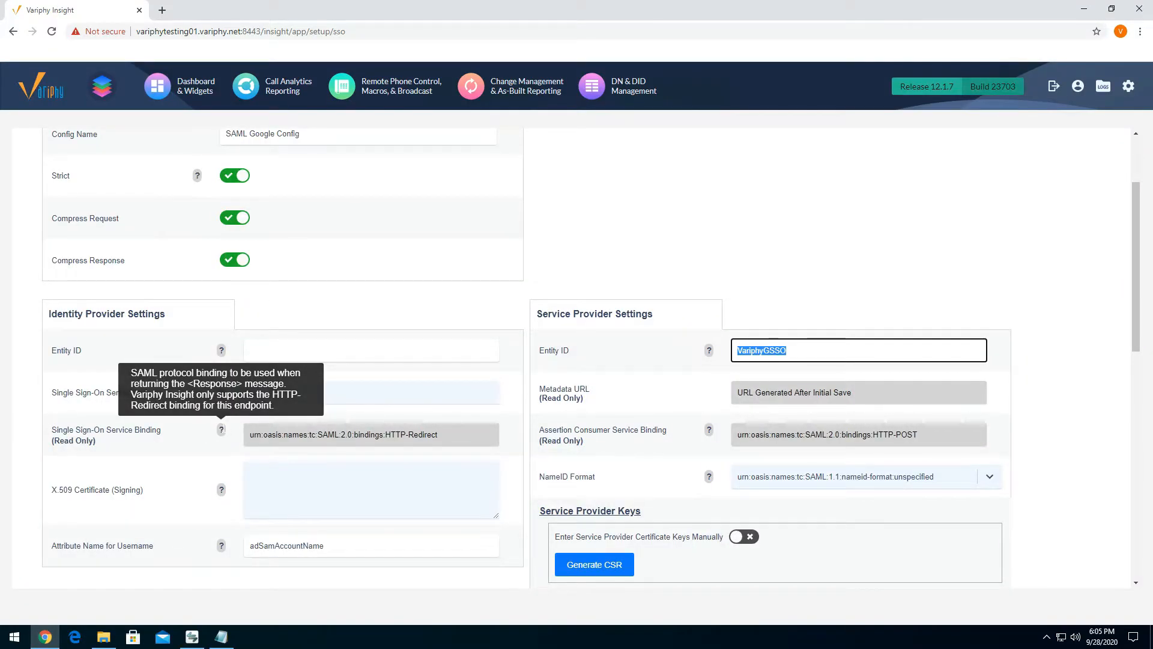
left_click(286, 479)
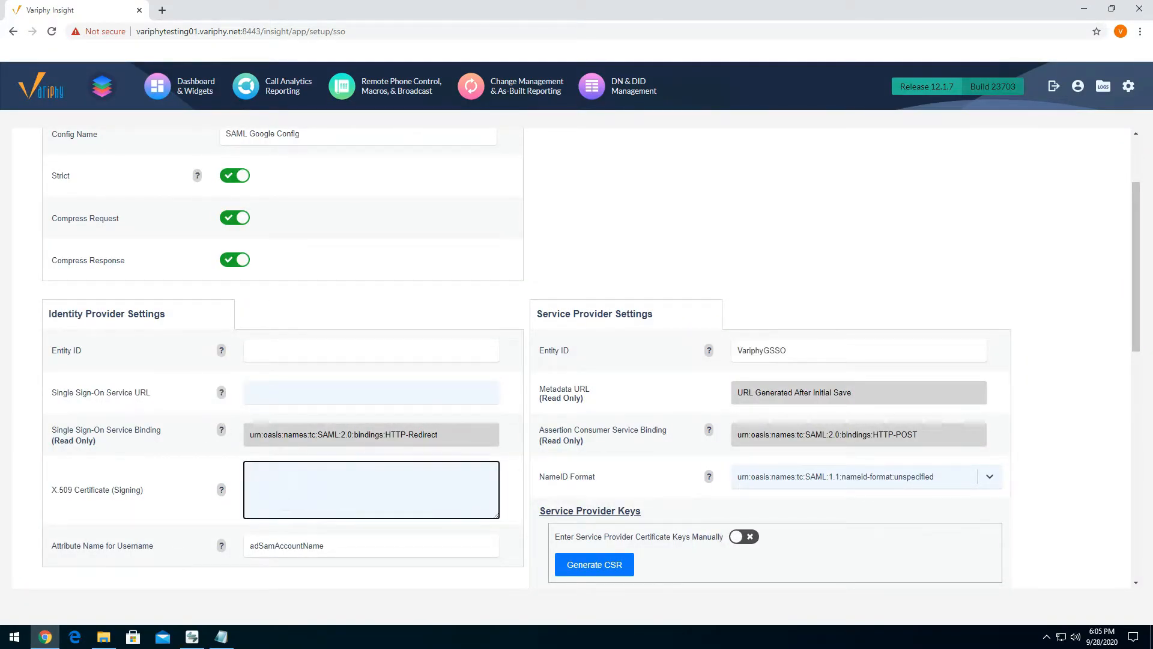
right_click(290, 481)
left_click(318, 385)
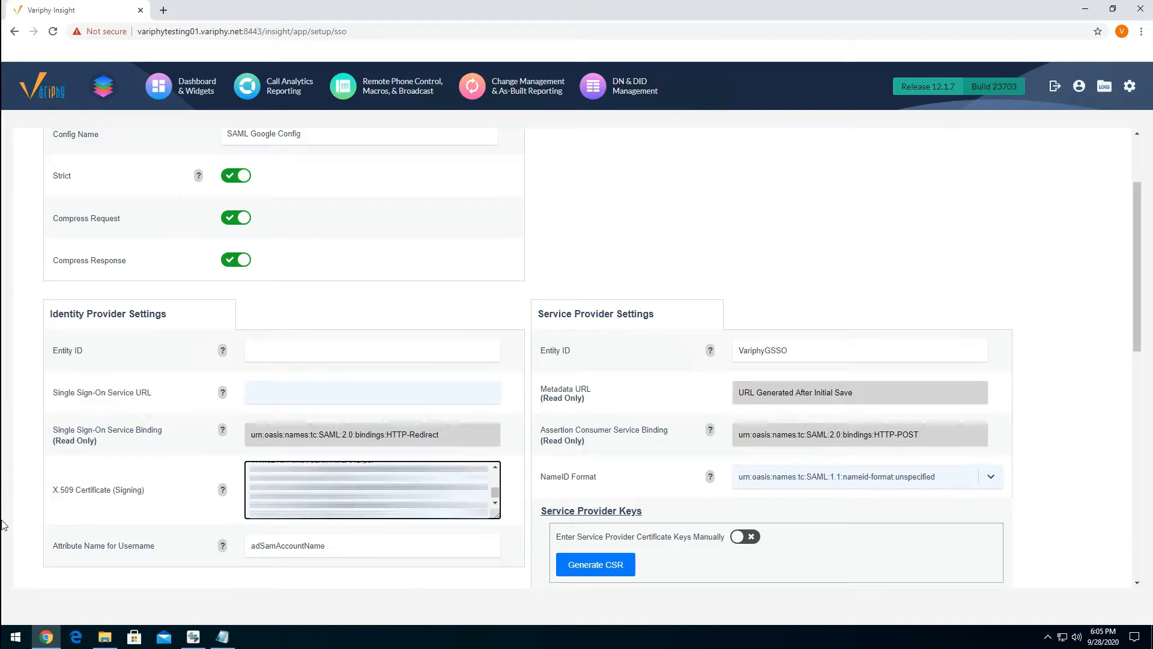
left_click_drag(487, 514, 194, 415)
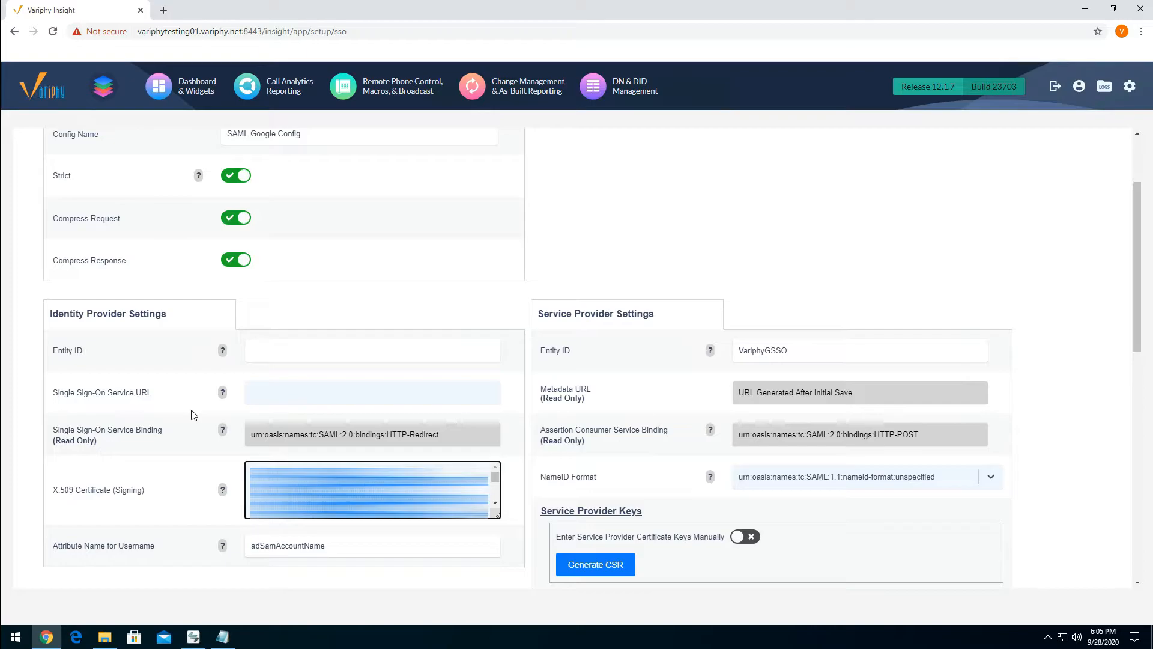
left_click(373, 490)
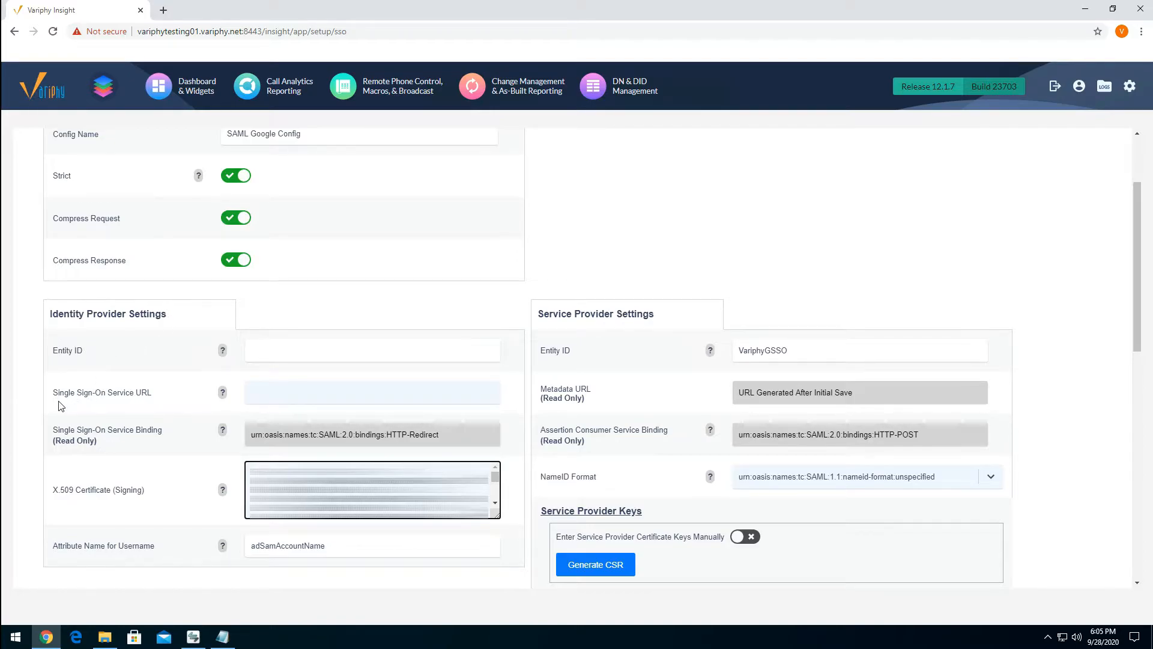
- Examine the empty Entity ID and Single Sign-On Service URL fields in the Identity Provider Settings
left_click_drag(57, 393, 158, 398)
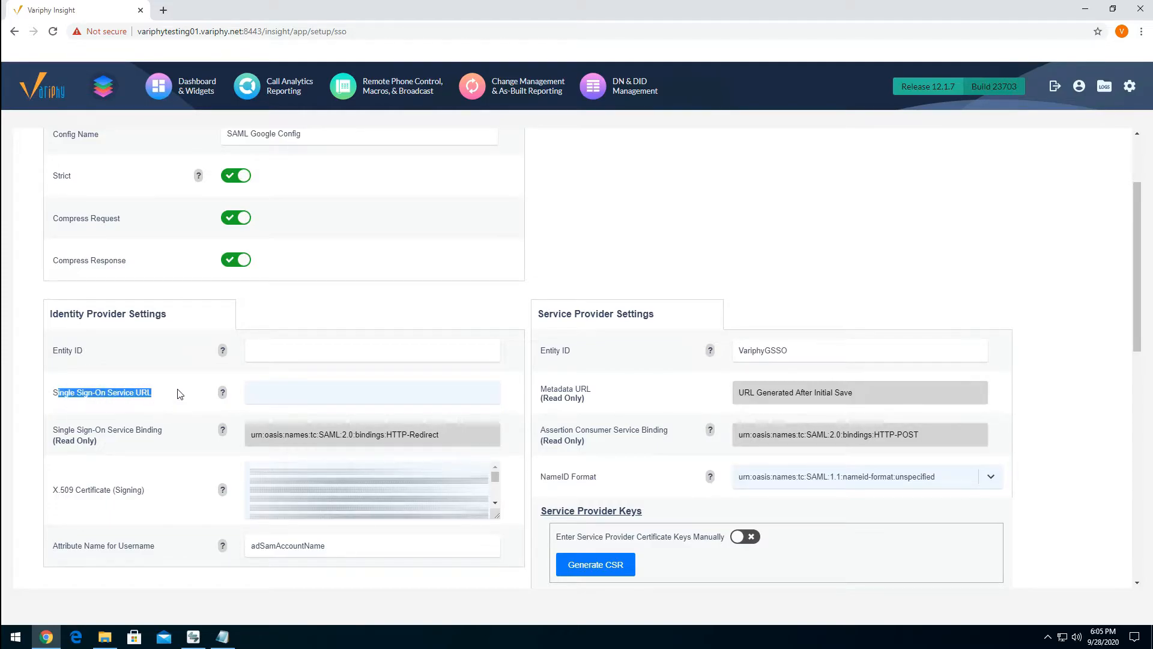
left_click(176, 395)
left_click(281, 346)
left_click(275, 394)
left_click(268, 358)
left_click(265, 391)
left_click(268, 358)
left_click(260, 393)
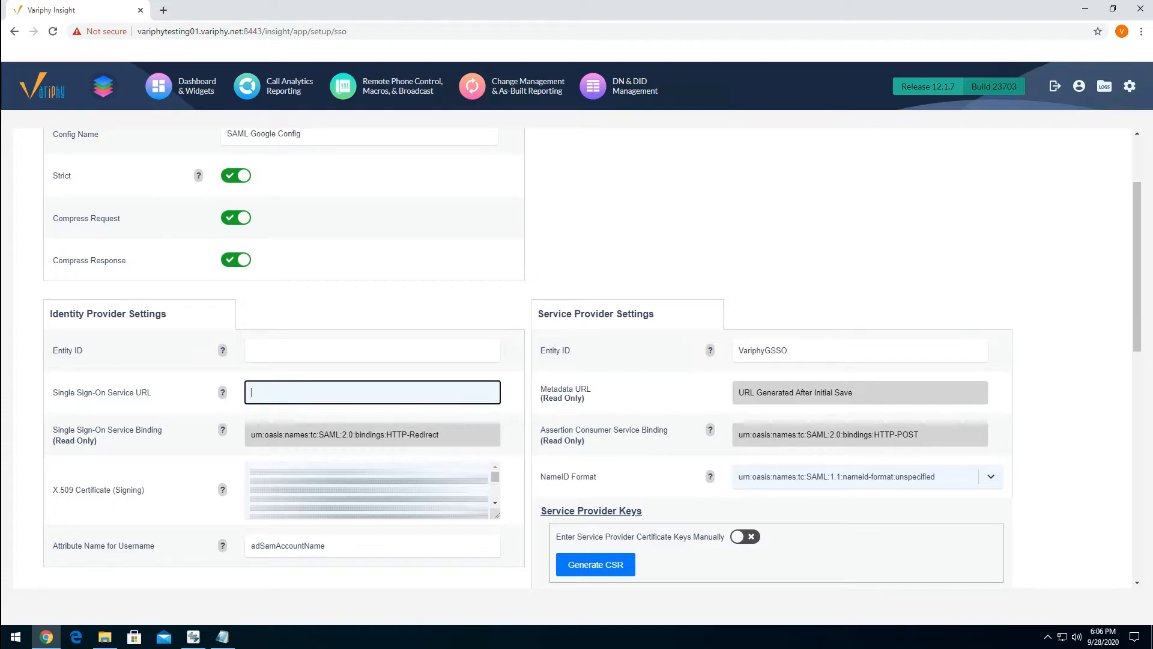
- Clear the pasted certificate from the identity provider's X.509 Certificate (Signing) field
left_click_drag(284, 465, 487, 583)
scroll(486, 582, "down", 1)
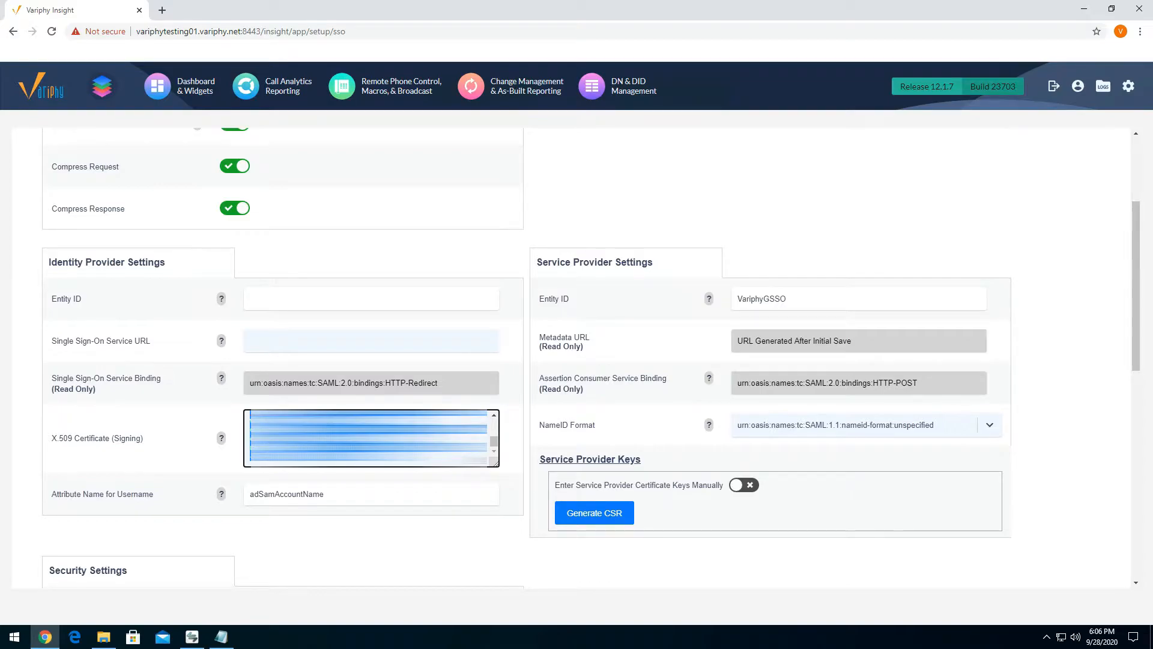
key("Delete")
scroll(504, 432, "up", 2)
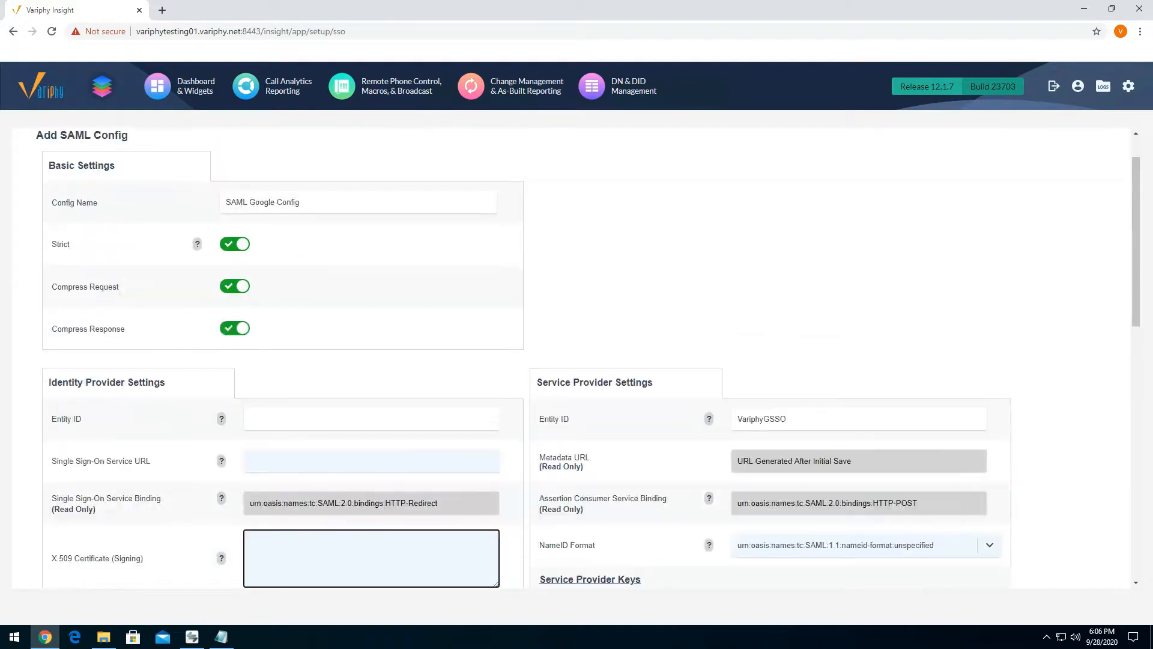
scroll(523, 445, "down", 1)
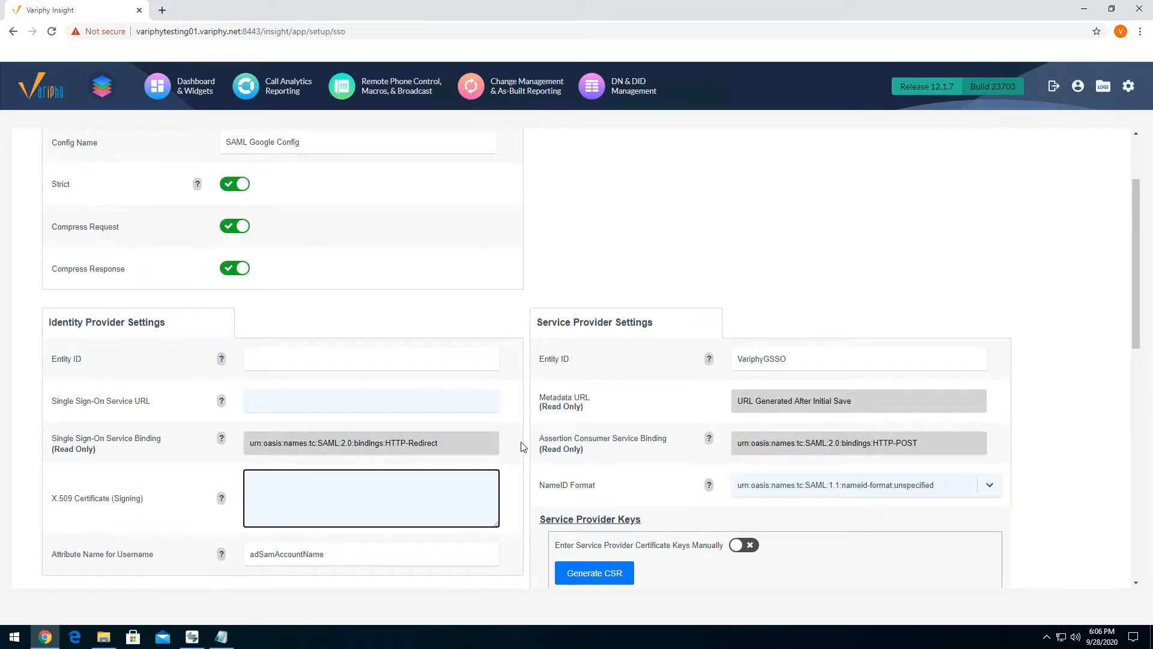
- Open GoogleIDPMetadata.xml from the desktop for editing in Notepad and arrange it beside the Cert.txt window
left_click(1085, 9)
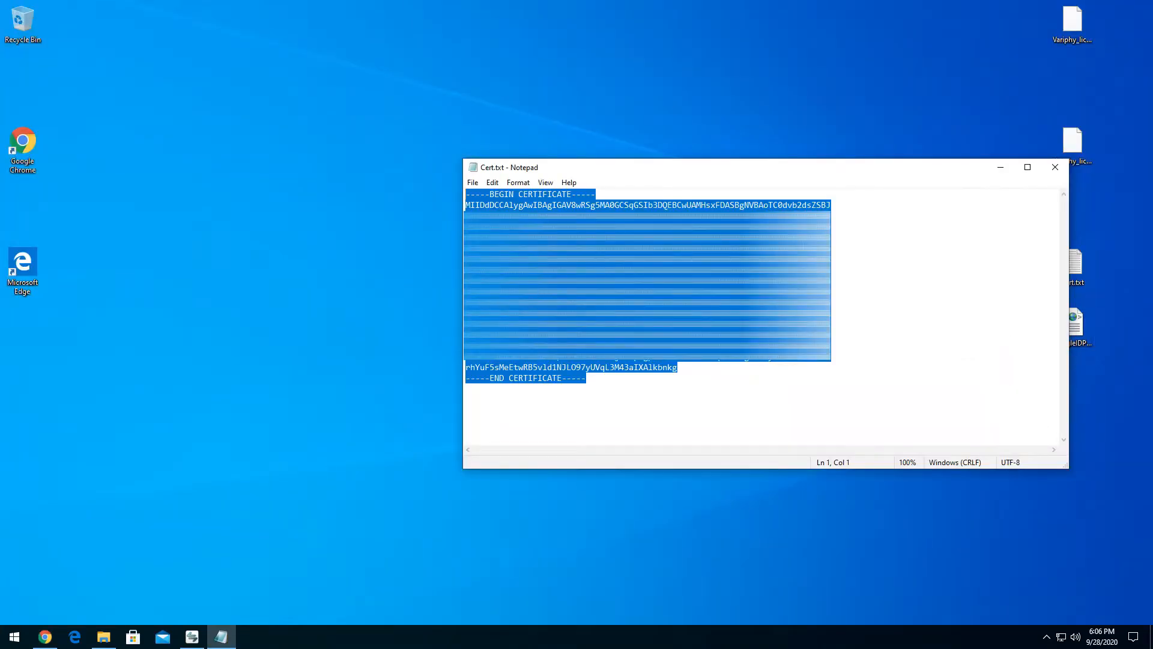
left_click_drag(953, 166, 657, 156)
left_click(1074, 334)
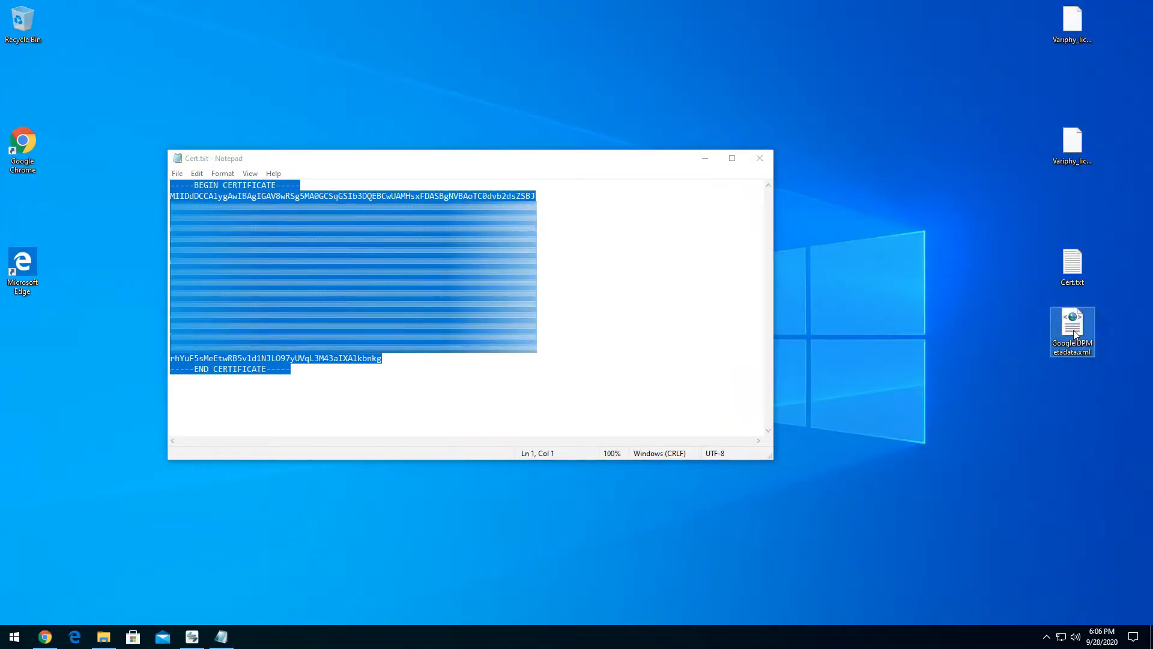
right_click(1074, 335)
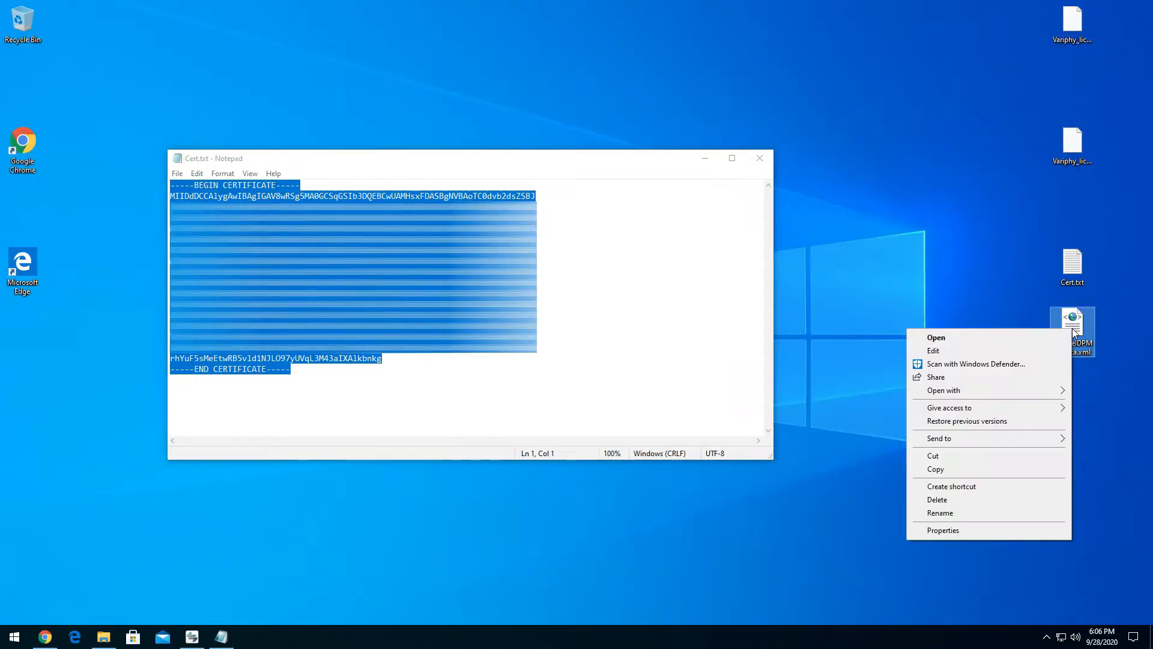
left_click(967, 350)
left_click_drag(884, 167, 903, 153)
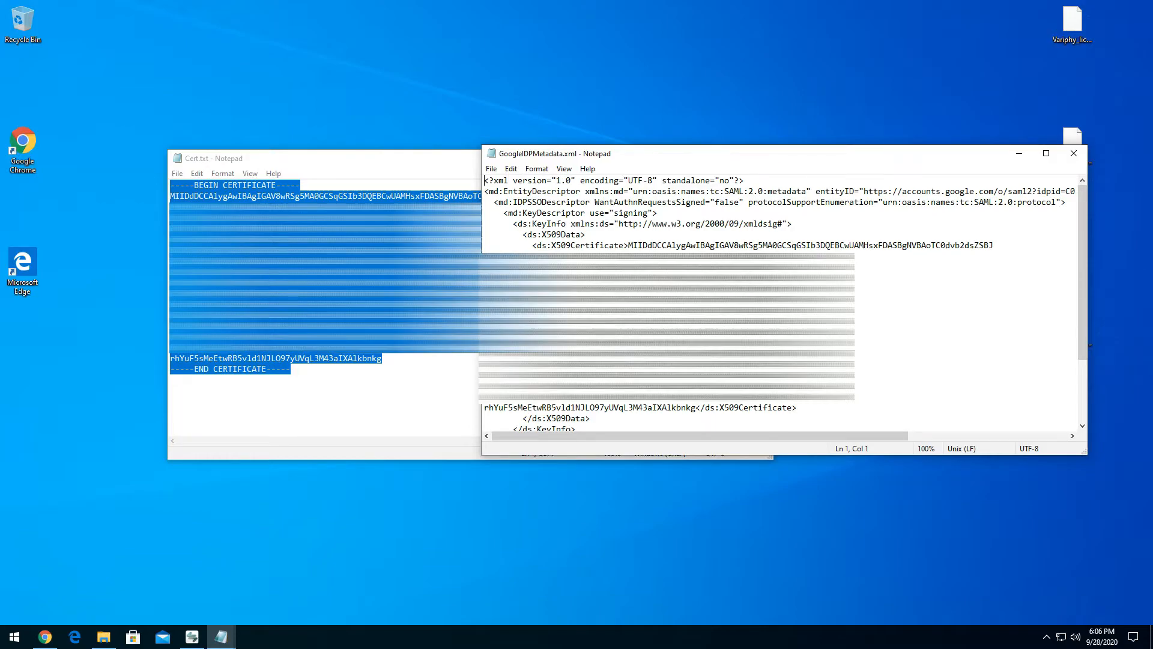
- Find the entityID and the SingleSignOnService location in the Google metadata file
left_click_drag(816, 191, 854, 191)
scroll(854, 191, "down", 1)
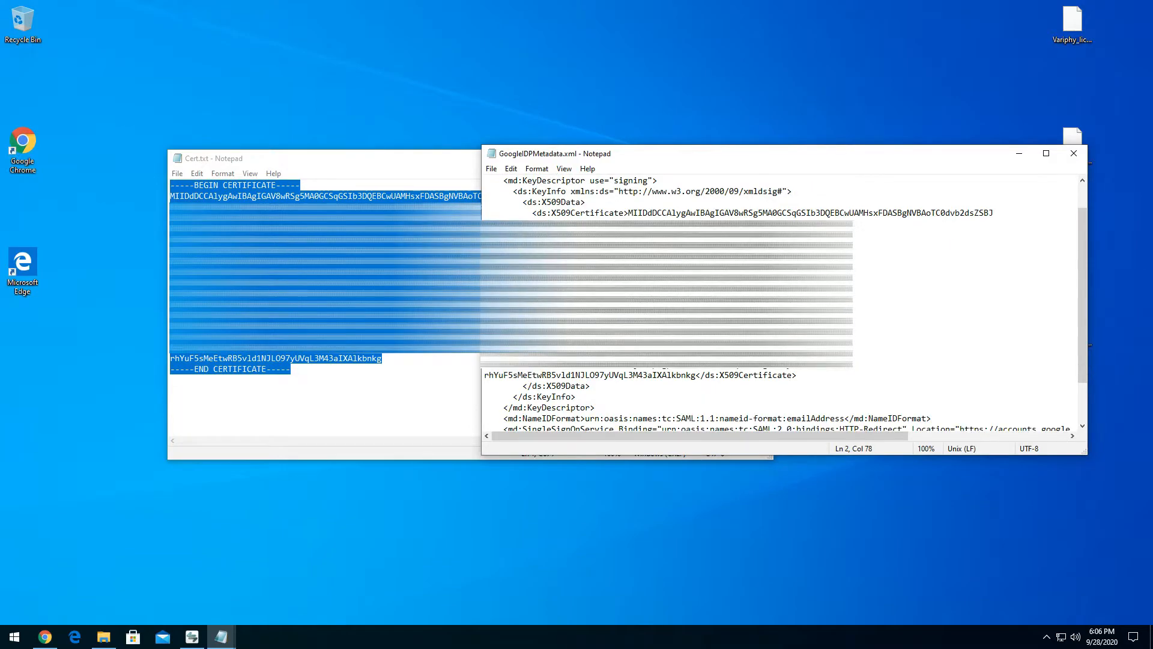
scroll(854, 191, "down", 2)
left_click_drag(926, 375, 975, 375)
scroll(781, 301, "up", 3)
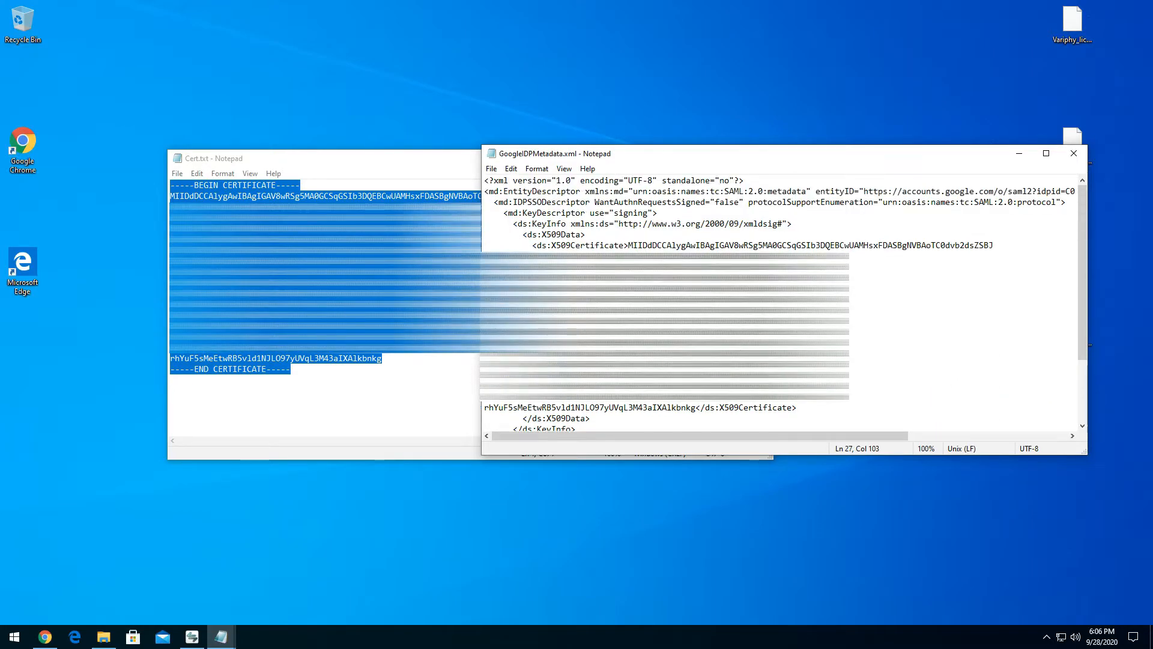
- Compare the X509Certificate text in the metadata with Cert.txt, checking the BEGIN and END CERTIFICATE lines
left_click_drag(696, 407, 633, 245)
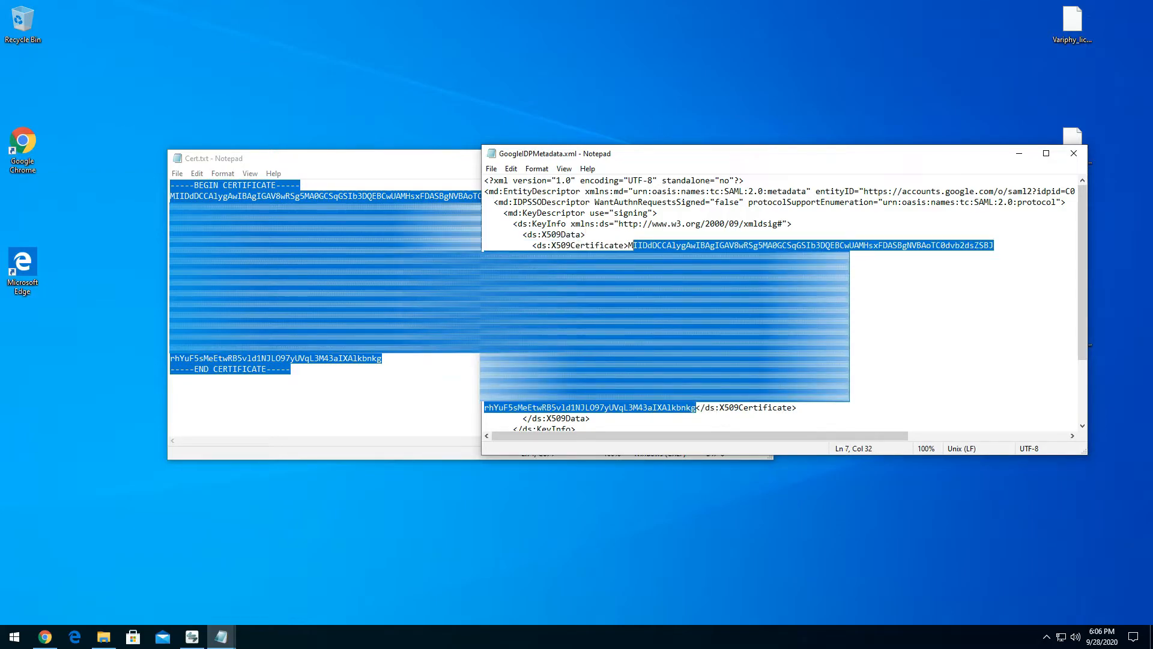
left_click(234, 183)
left_click_drag(299, 185, 166, 187)
left_click_drag(291, 368, 171, 369)
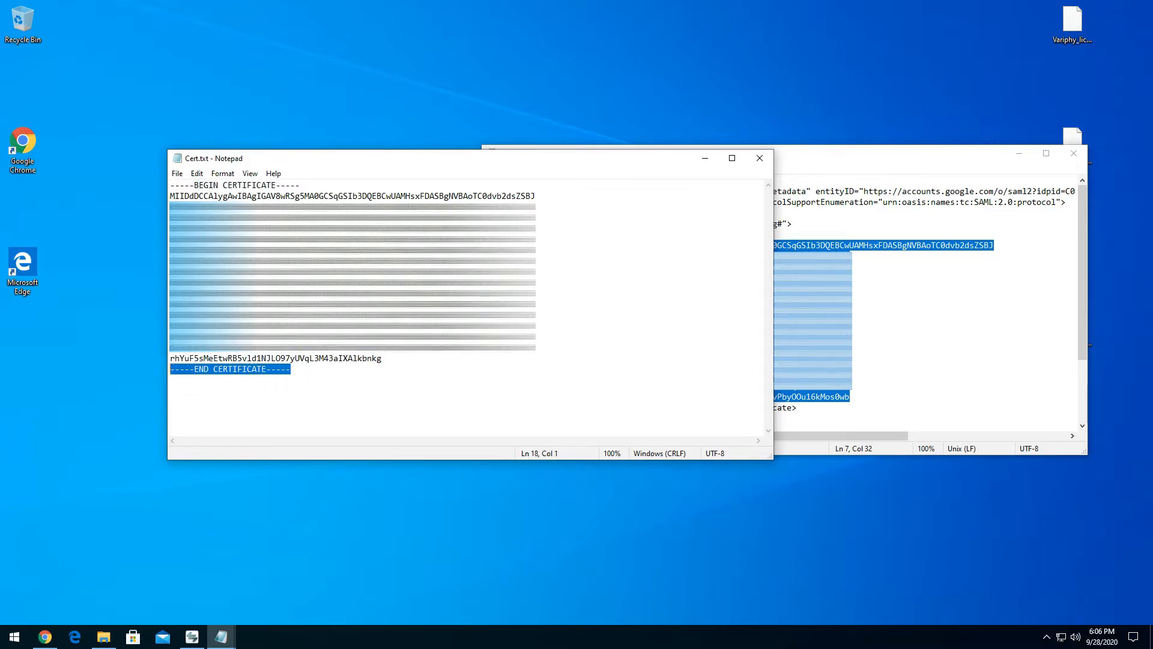
- Move the Cert.txt window clear of GoogleIDPMetadata.xml and compare the certificate text in the two files
left_click_drag(527, 160, 394, 163)
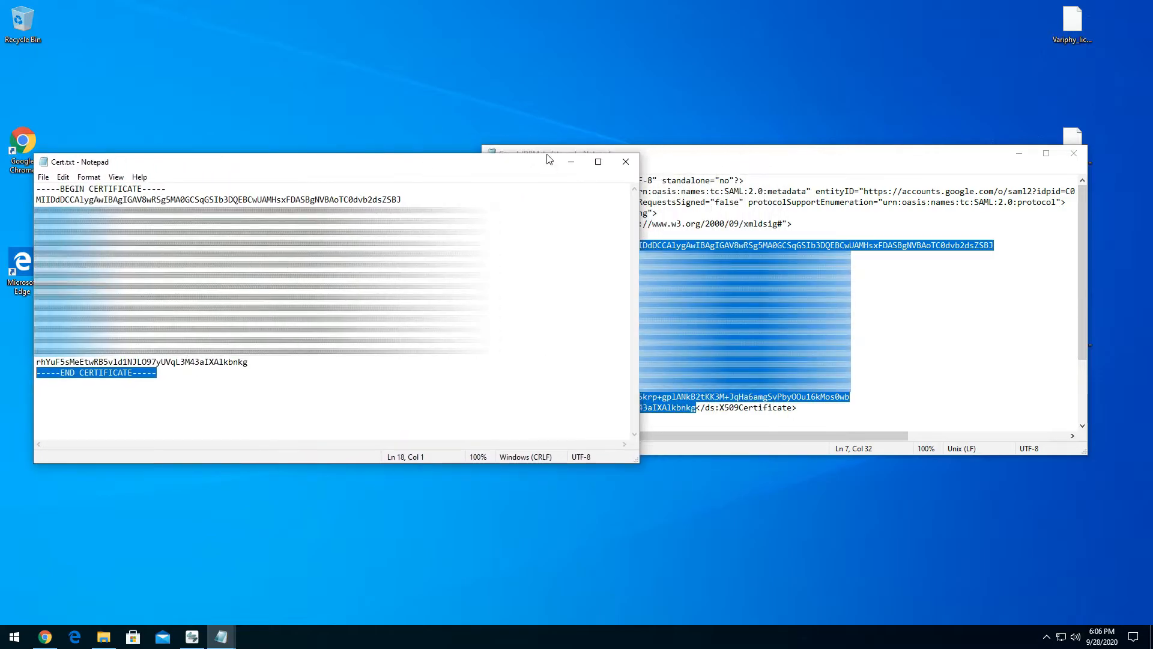
left_click(769, 154)
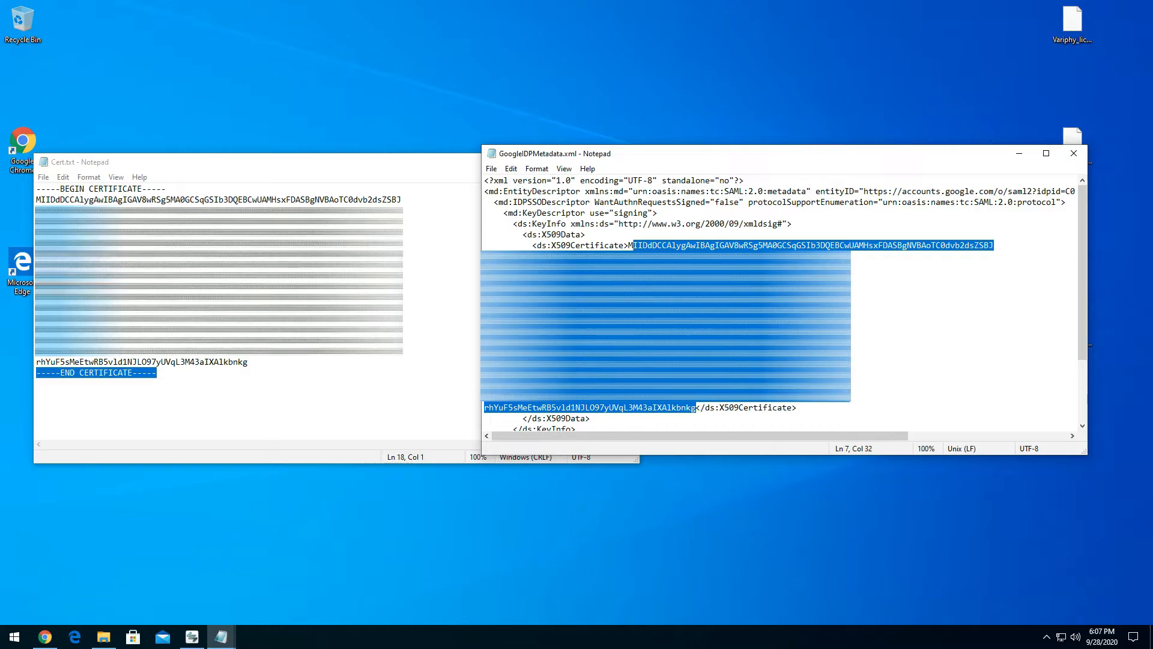
left_click(213, 168)
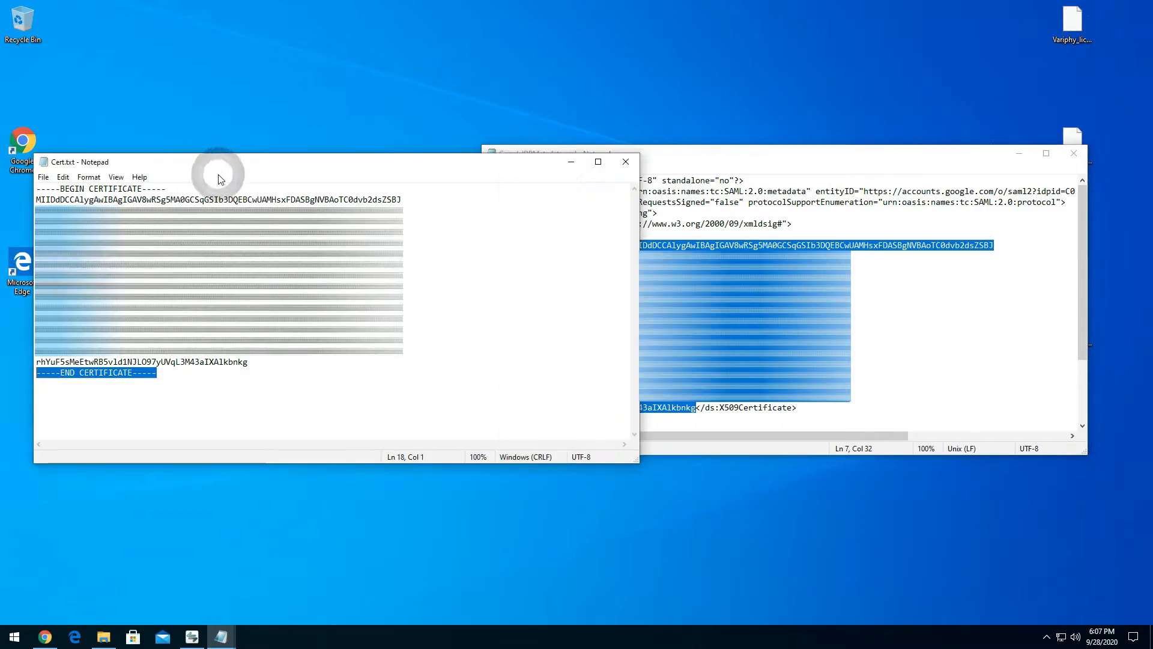
left_click(766, 154)
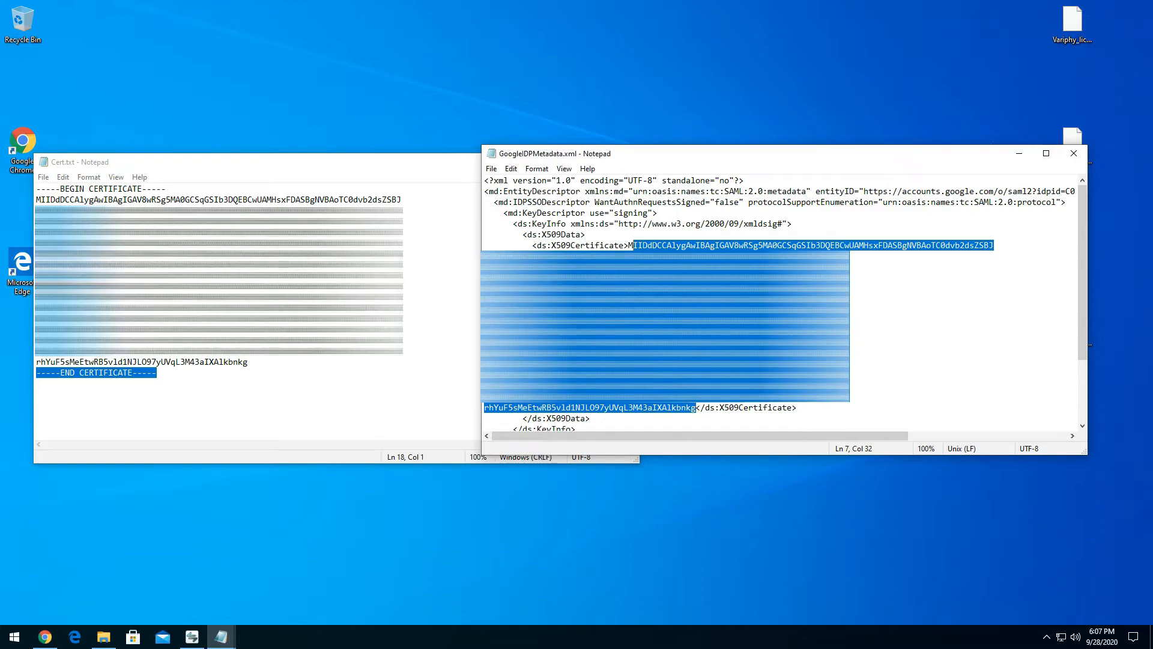
- Switch to the Variphy SSO setup page in Chrome and locate the Entity ID field under Identity Provider Settings
left_click(45, 637)
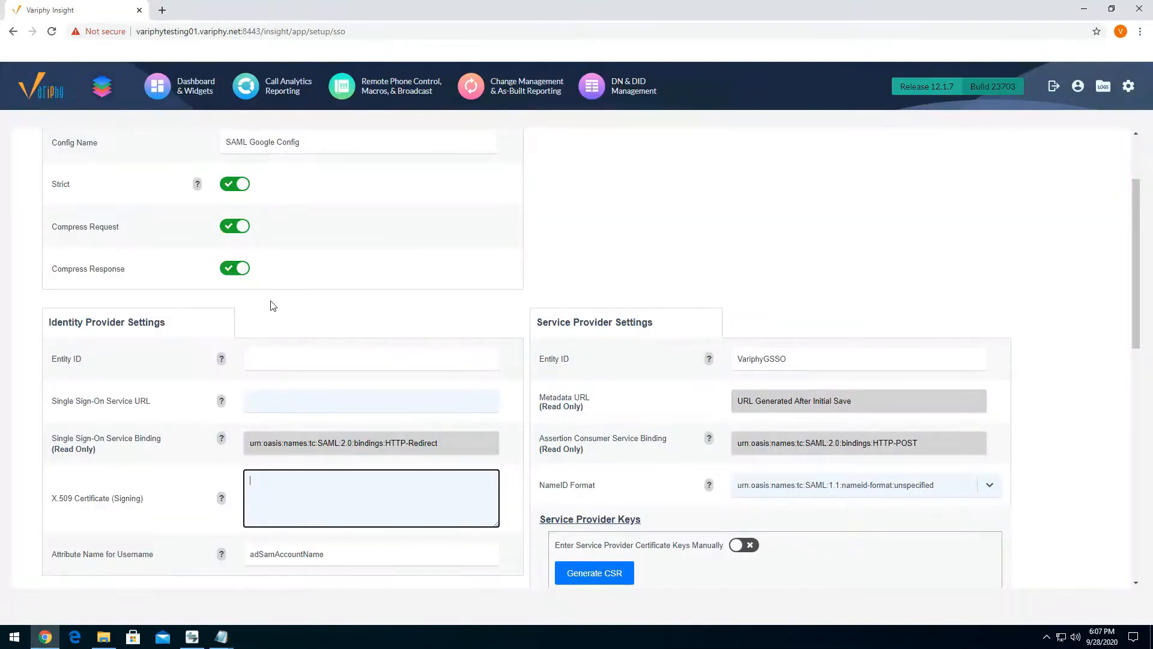
left_click(55, 361)
left_click_drag(54, 360, 87, 358)
left_click_drag(167, 324, 80, 359)
scroll(222, 332, "down", 1)
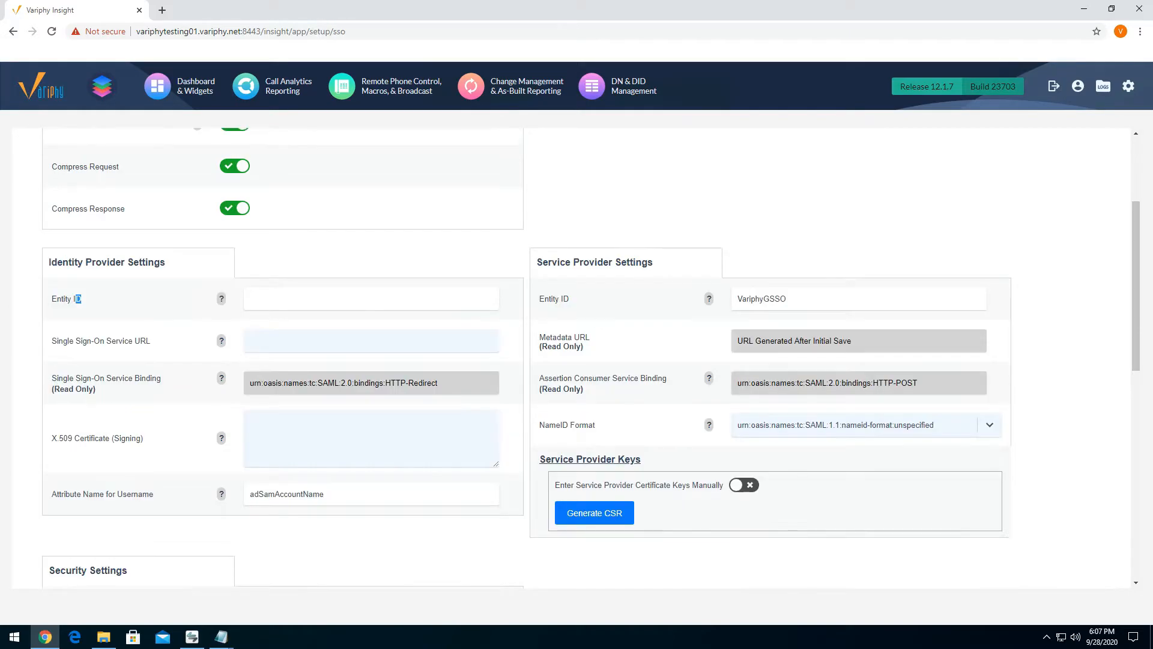
left_click(287, 299)
- Switch to GoogleIDPMetadata.xml in Notepad, maximize it and copy the entityID URL without its quotation marks
left_click(222, 638)
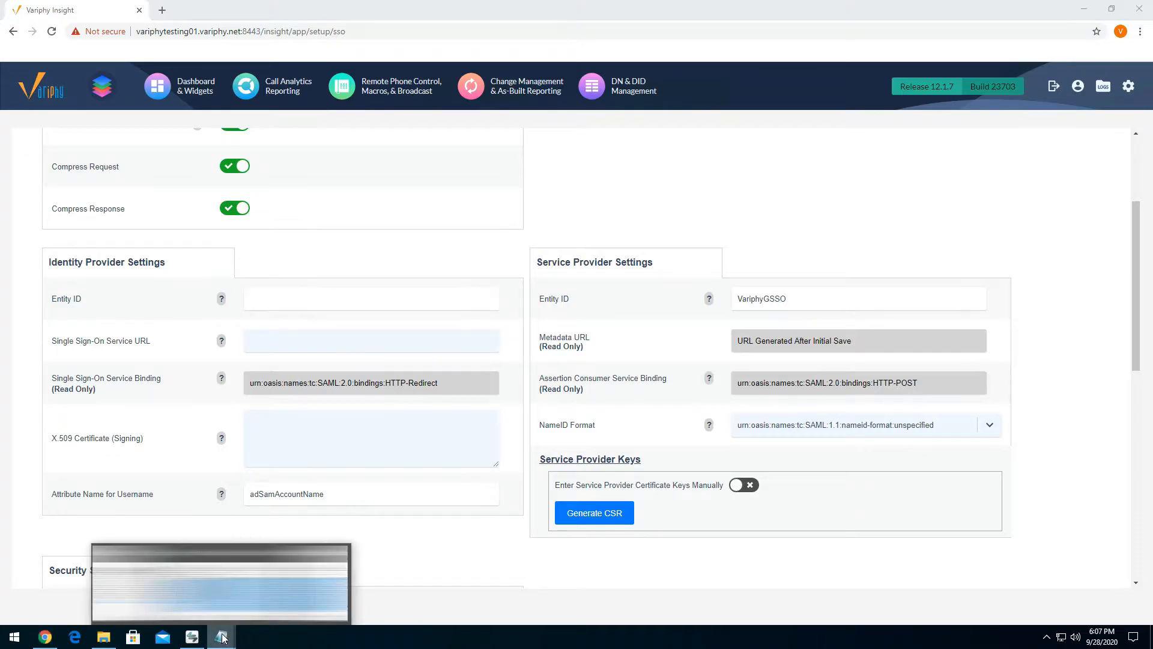
left_click(297, 550)
left_click(823, 163)
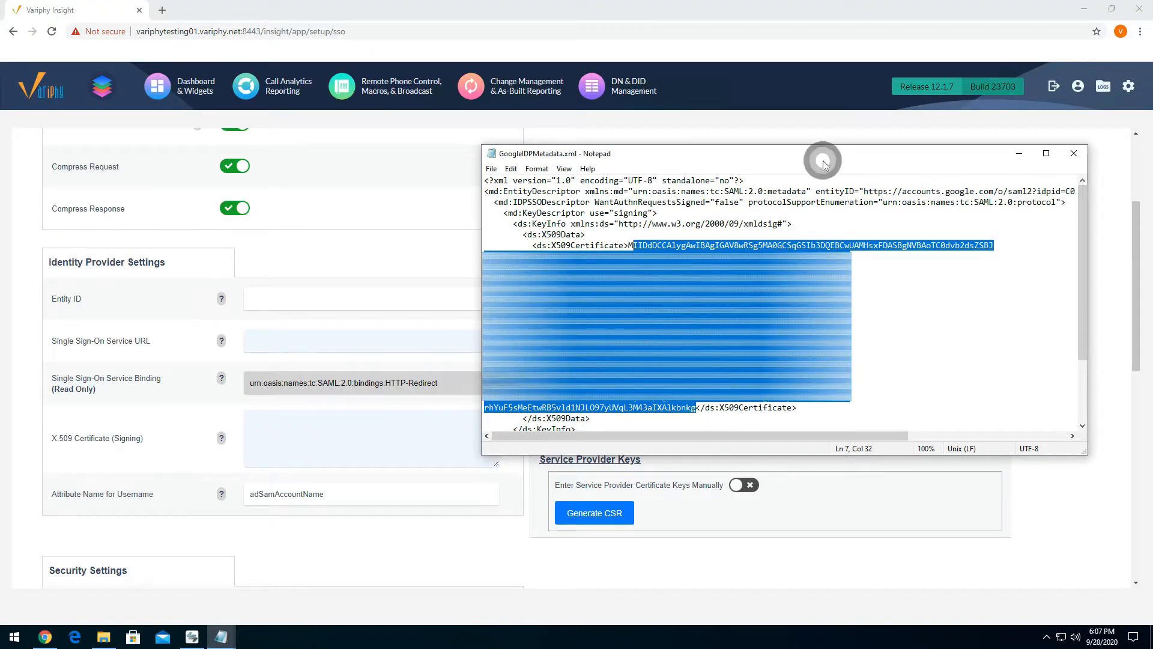
double_click(823, 161)
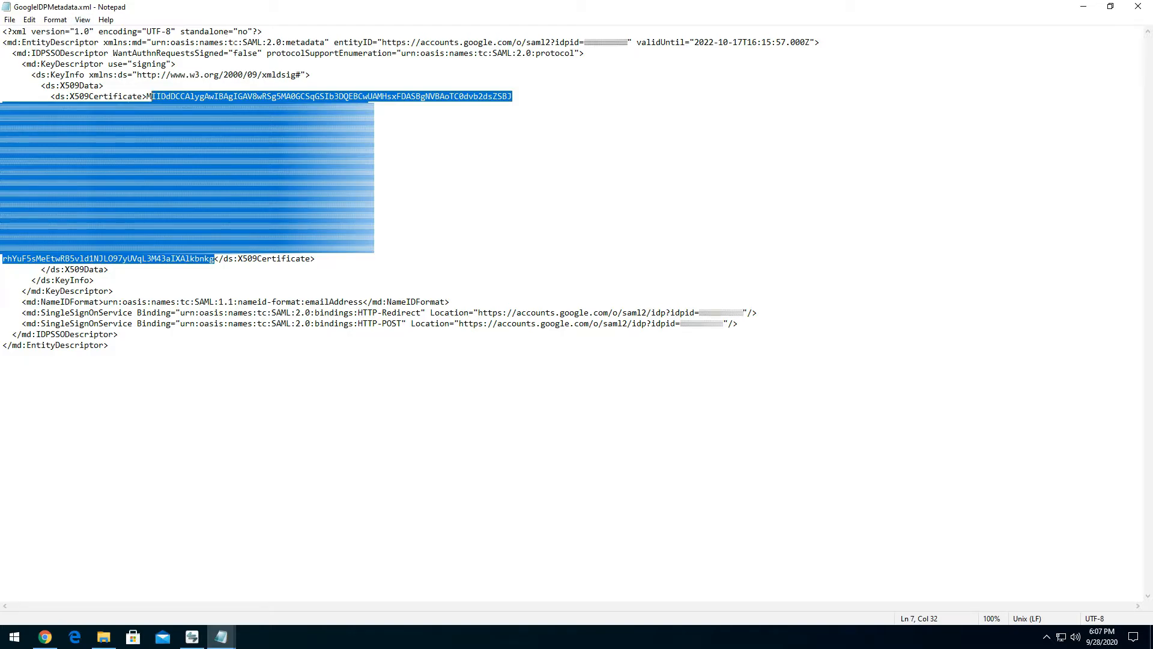
left_click_drag(334, 42, 627, 42)
right_click(444, 43)
left_click(476, 81)
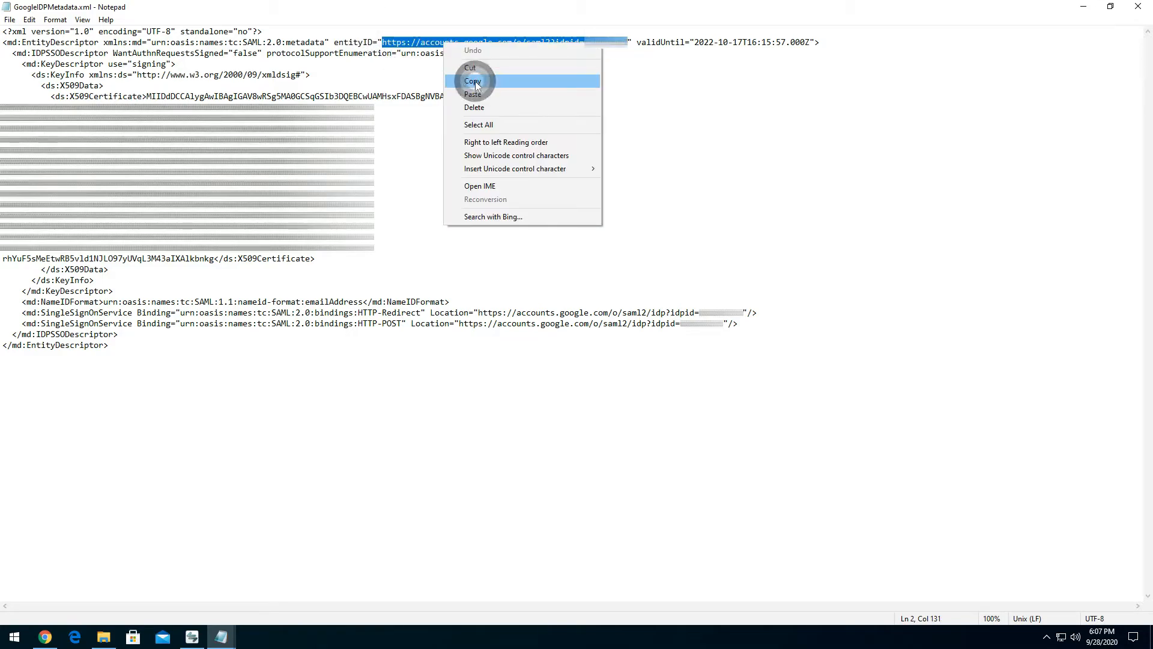
- Return to Variphy in Chrome and paste the Google entityID URL into the identity provider's Entity ID field
left_click(45, 637)
left_click(313, 293)
key("ctrl+v")
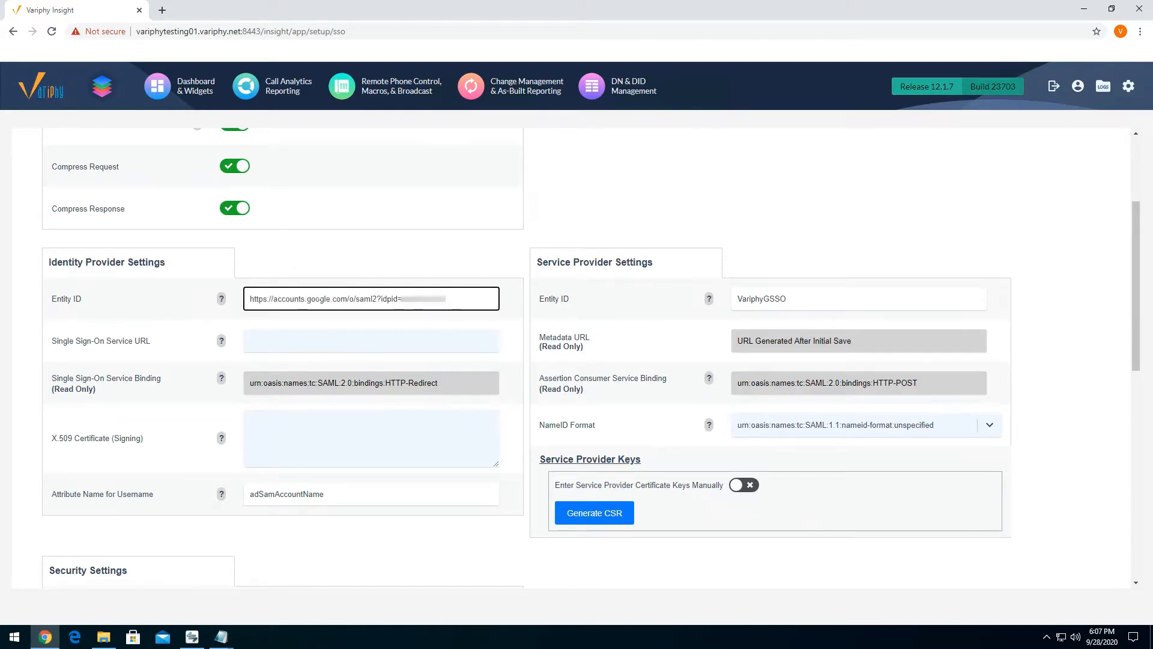
- For the Single Sign-On Service URL, copy the Location URL of the HTTP-Redirect SingleSignOnService entry from GoogleIDPMetadata.xml in Notepad
left_click(271, 341)
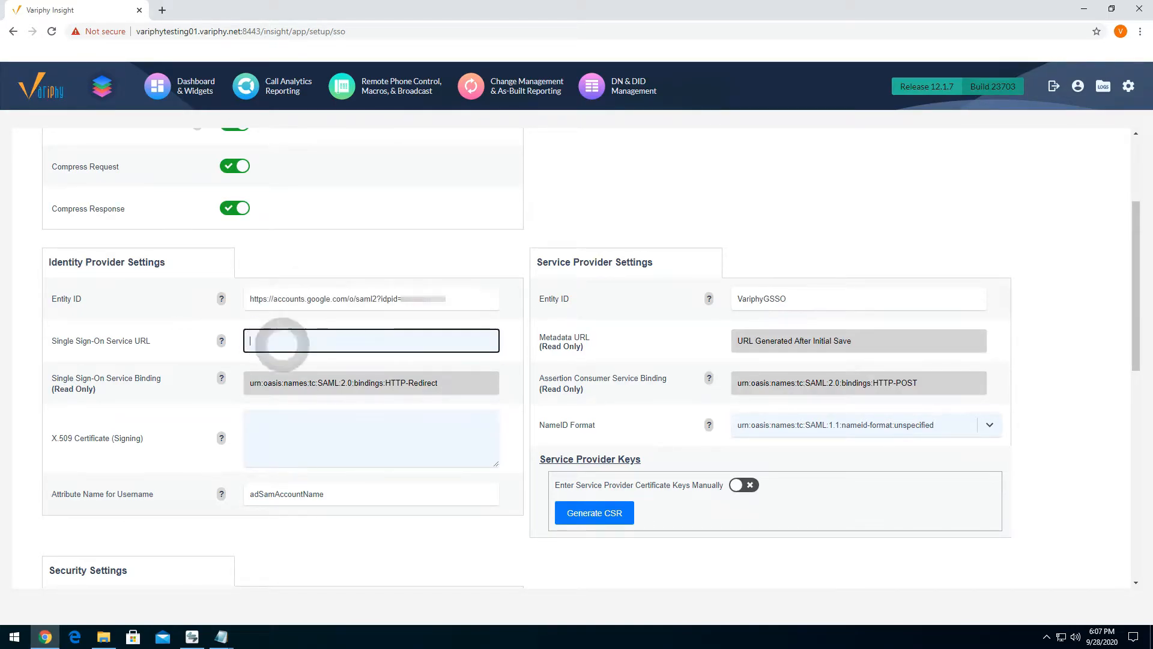
left_click_drag(93, 341, 128, 340)
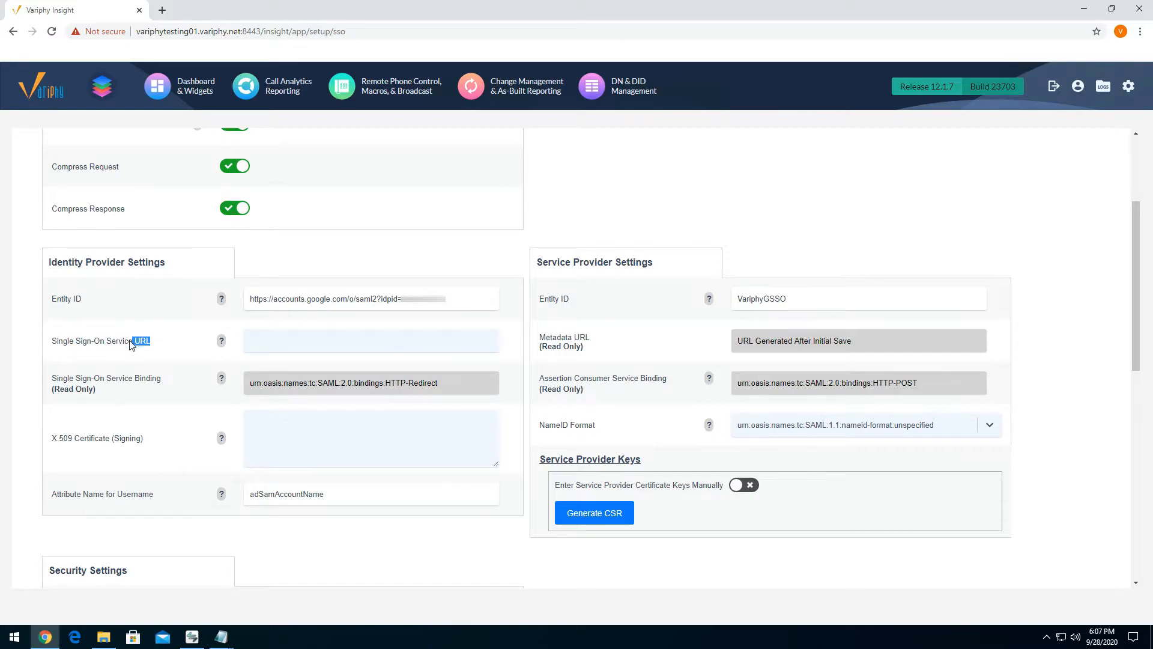
left_click(221, 637)
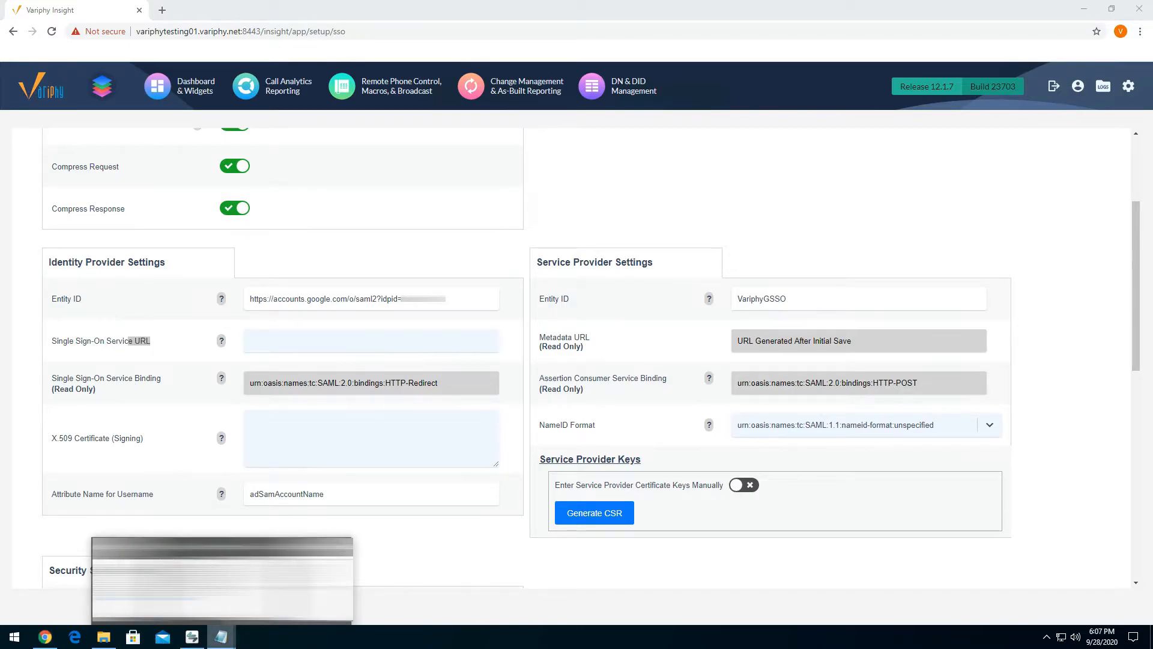
left_click(220, 558)
left_click(442, 195)
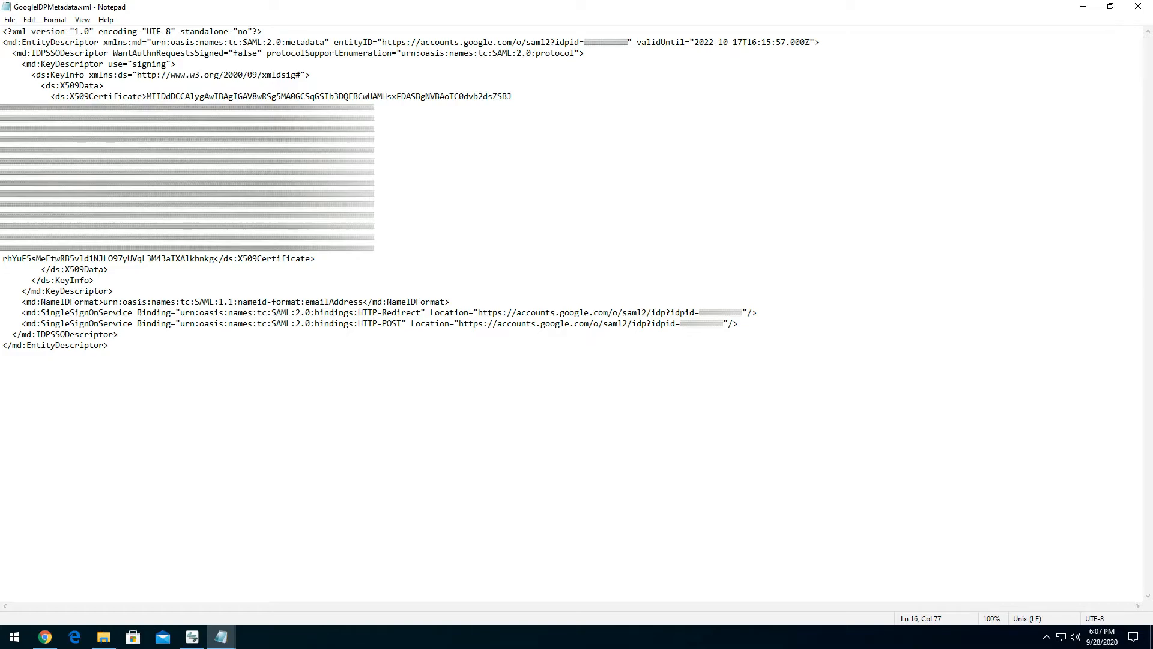
left_click_drag(41, 312, 171, 313)
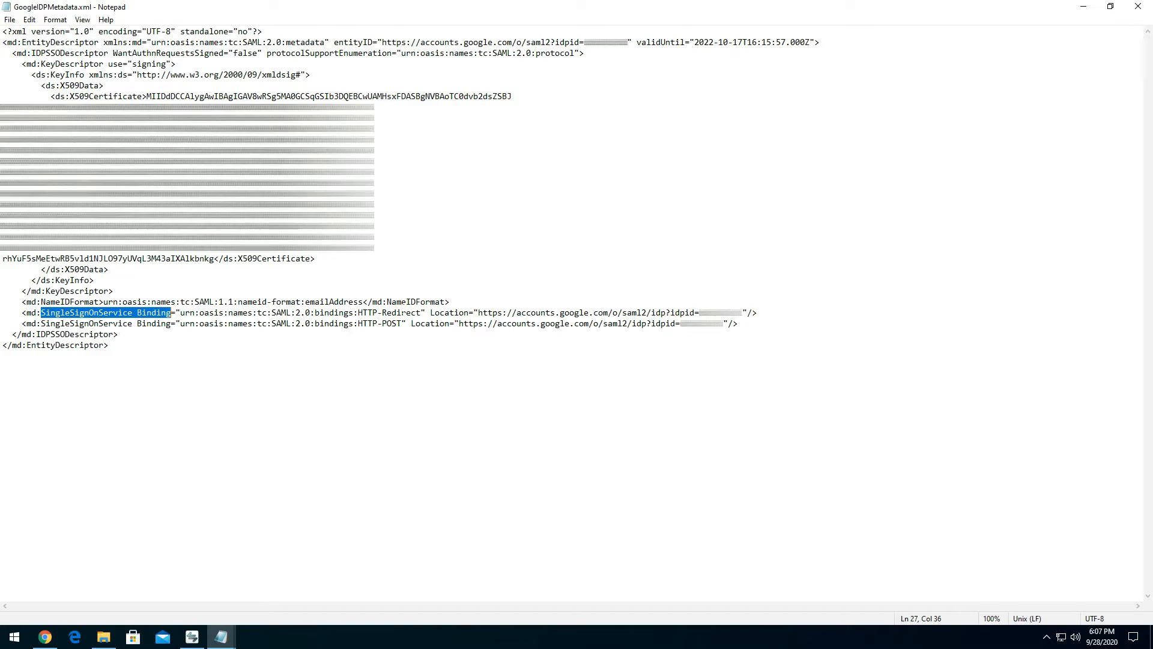
left_click_drag(382, 323, 411, 323)
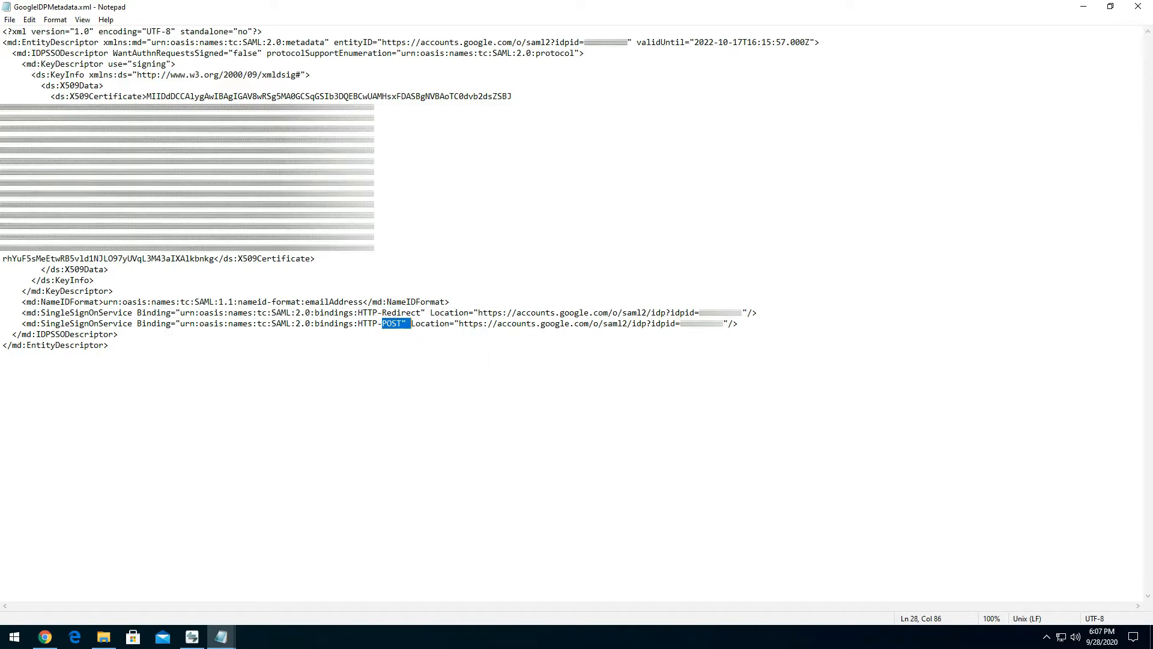
left_click_drag(479, 312, 742, 312)
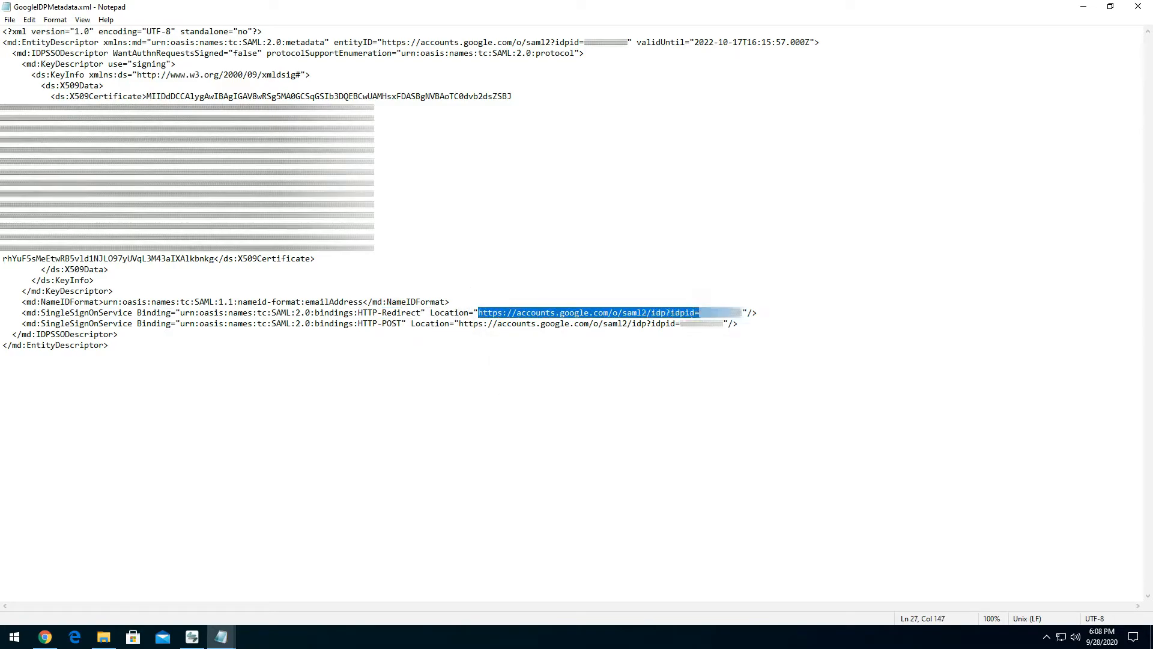
right_click(558, 311)
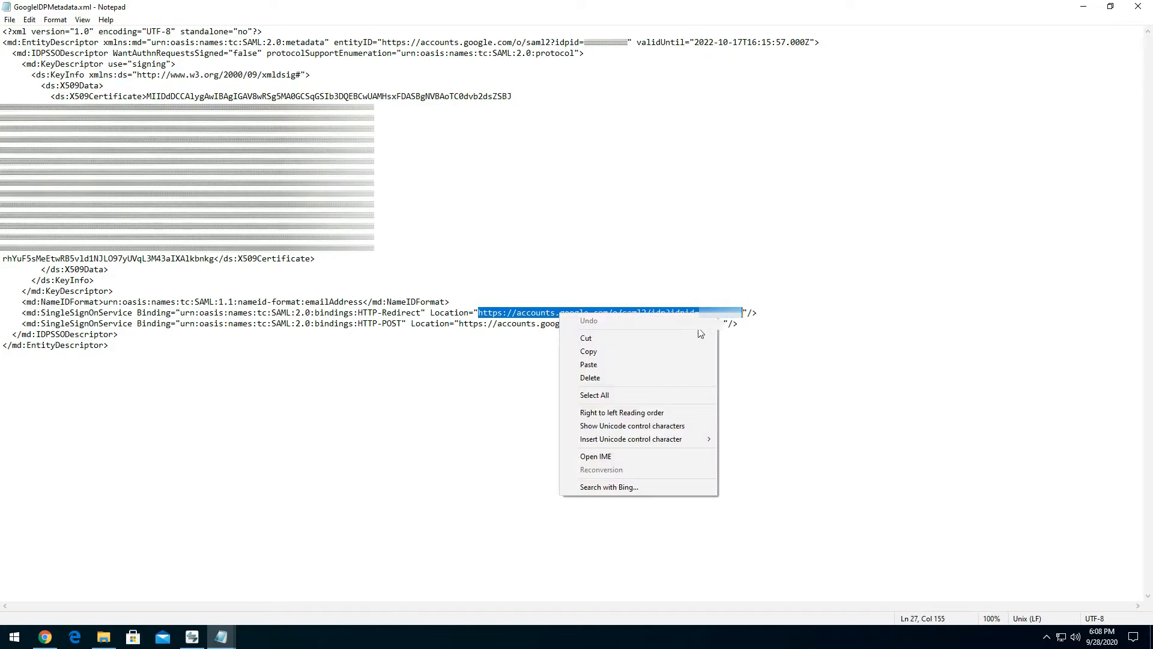
left_click(589, 355)
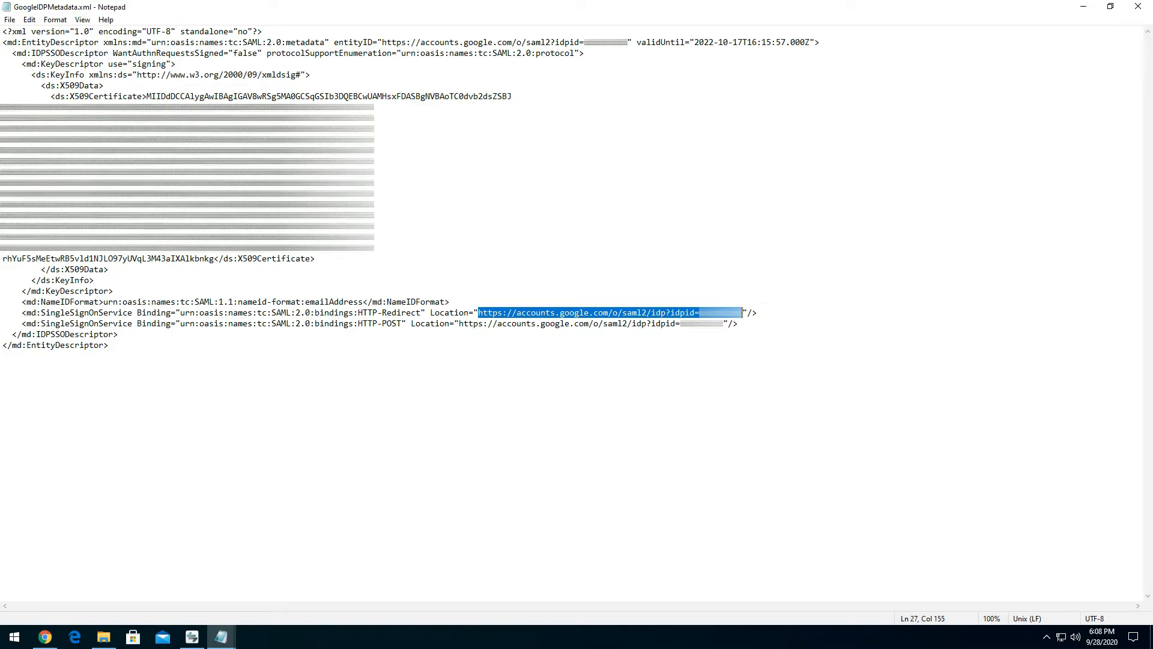
- Return to Variphy in Chrome and paste the HTTP-Redirect Location URL into the Single Sign-On Service URL field
left_click(45, 637)
left_click(295, 347)
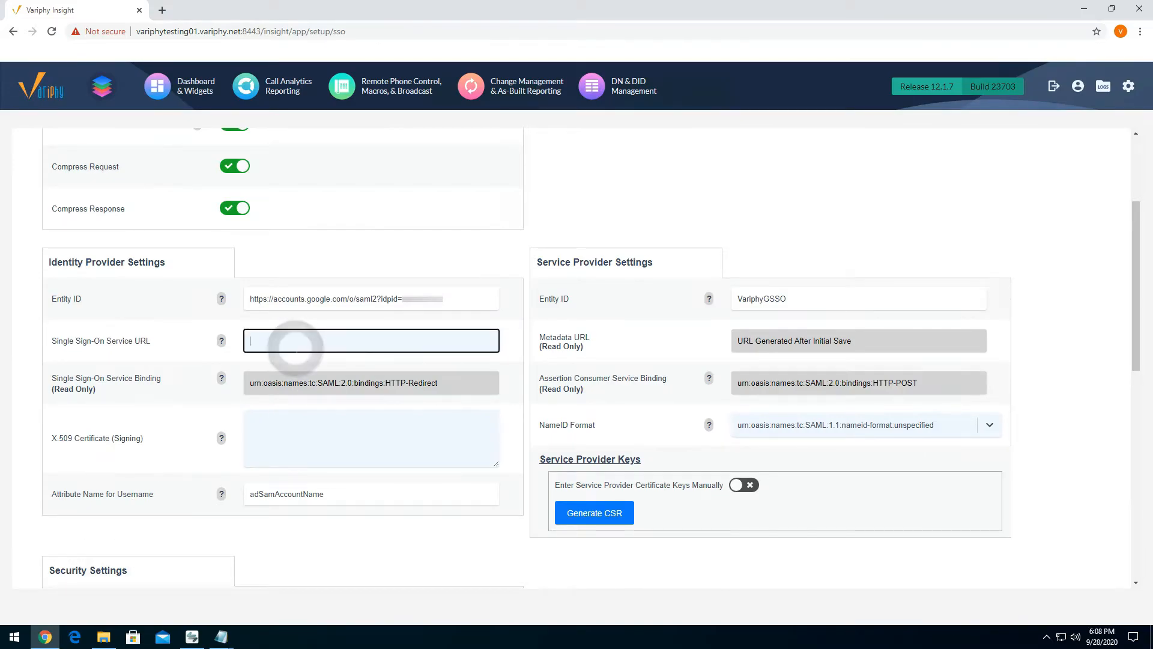
key("ctrl+v")
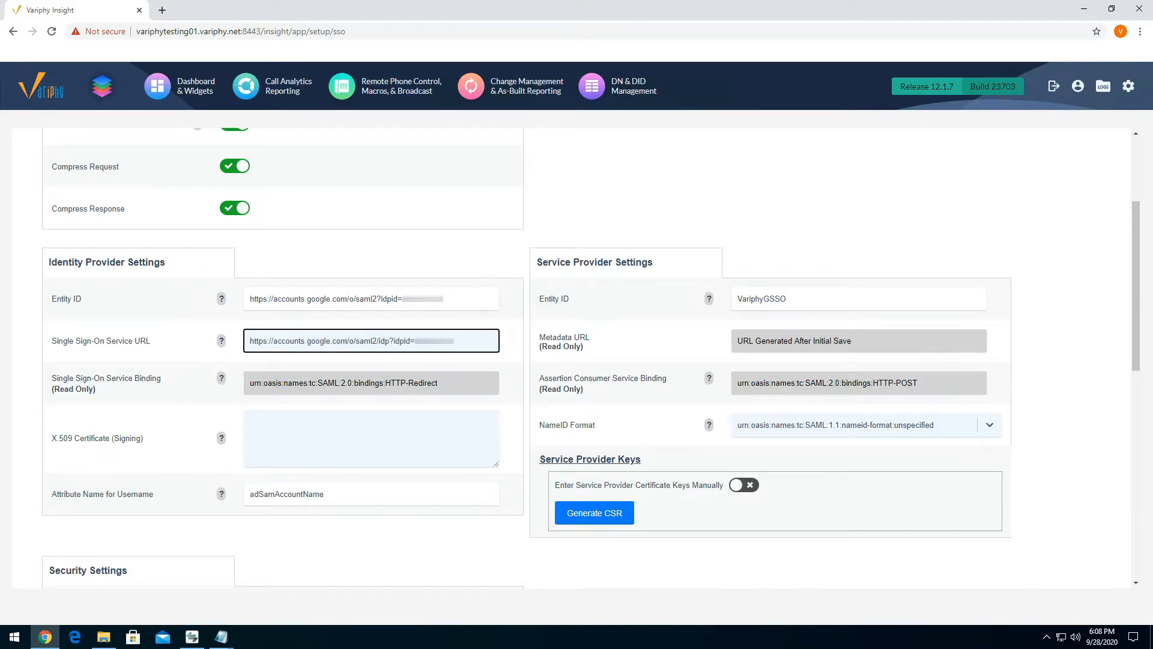
- For the X.509 Certificate (Signing) field, copy the complete X509Certificate text between its tags in GoogleIDPMetadata.xml in Notepad
scroll(464, 380, "down", 1)
left_click(278, 373)
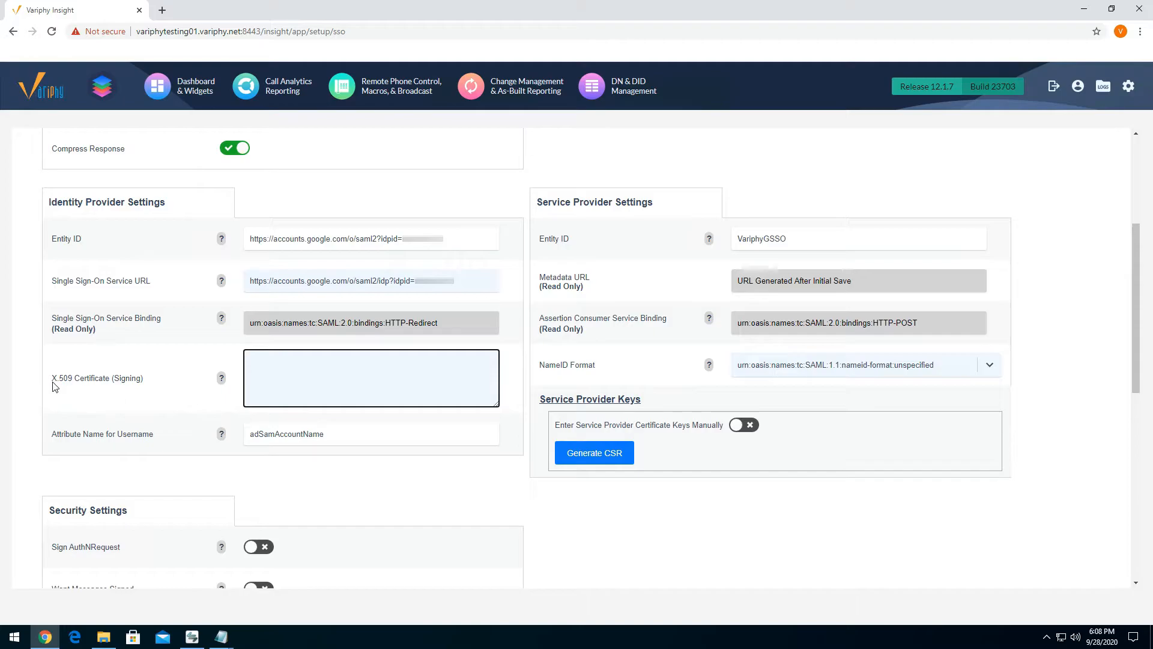
left_click(221, 637)
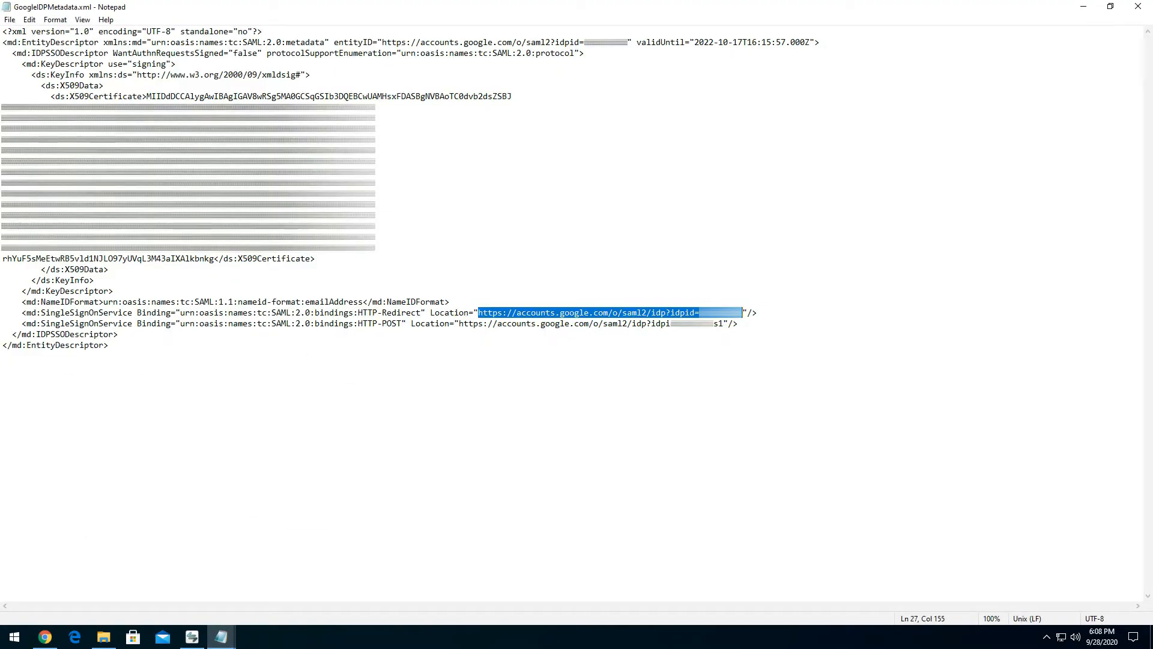
mouse_move(221, 637)
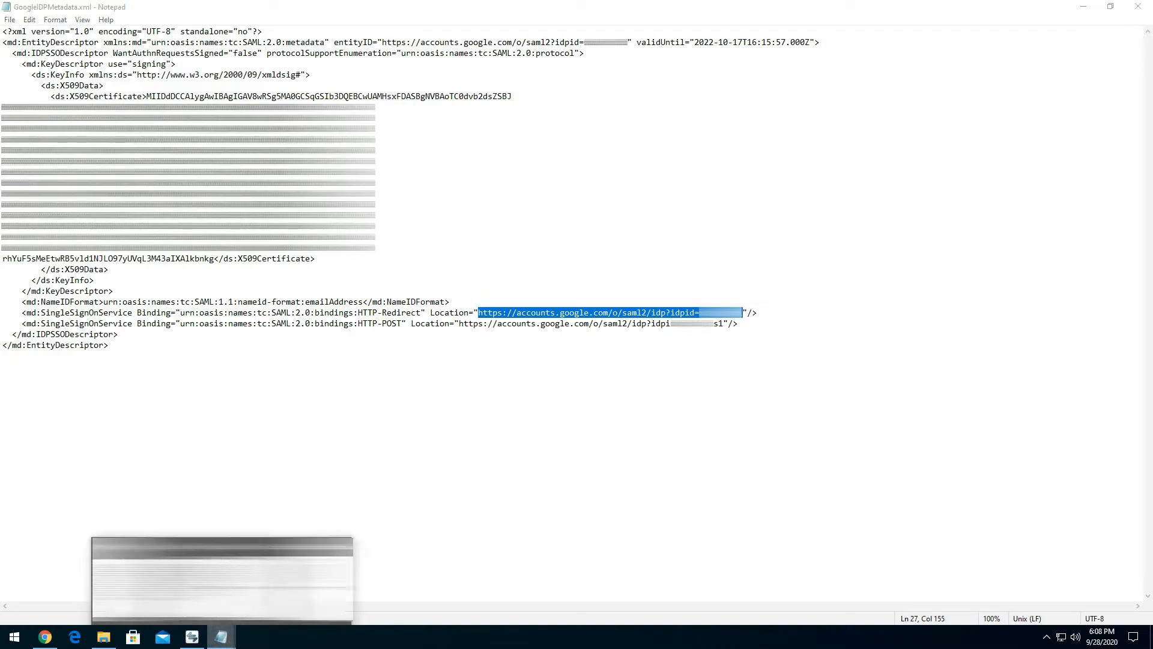
left_click(162, 540)
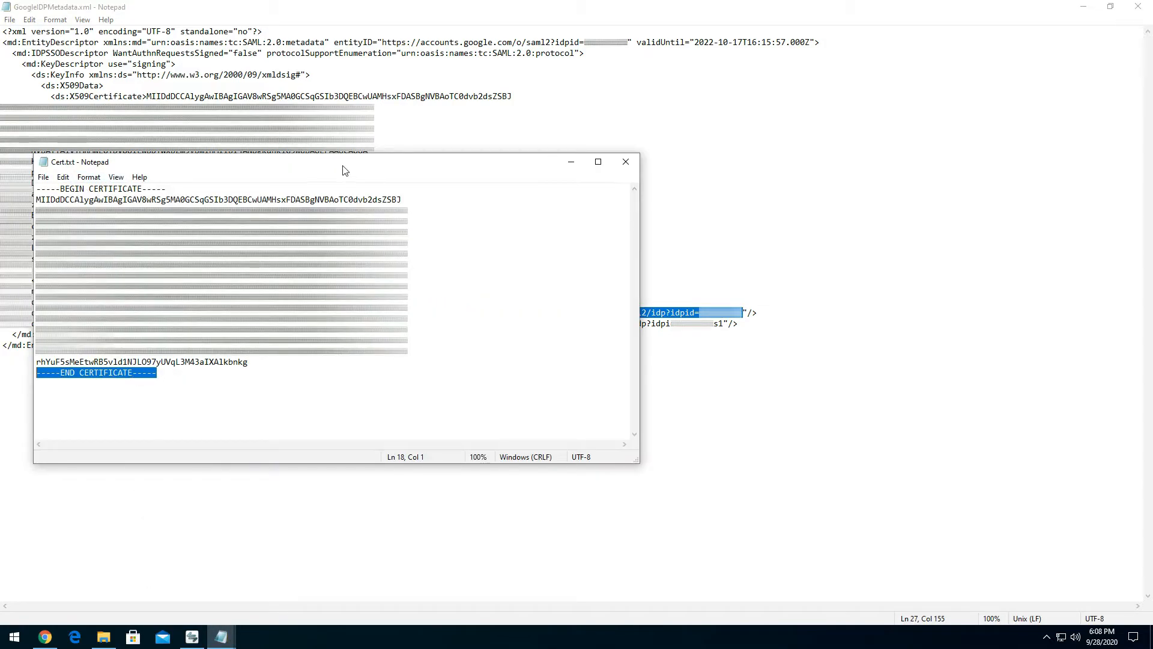
left_click_drag(340, 170, 367, 268)
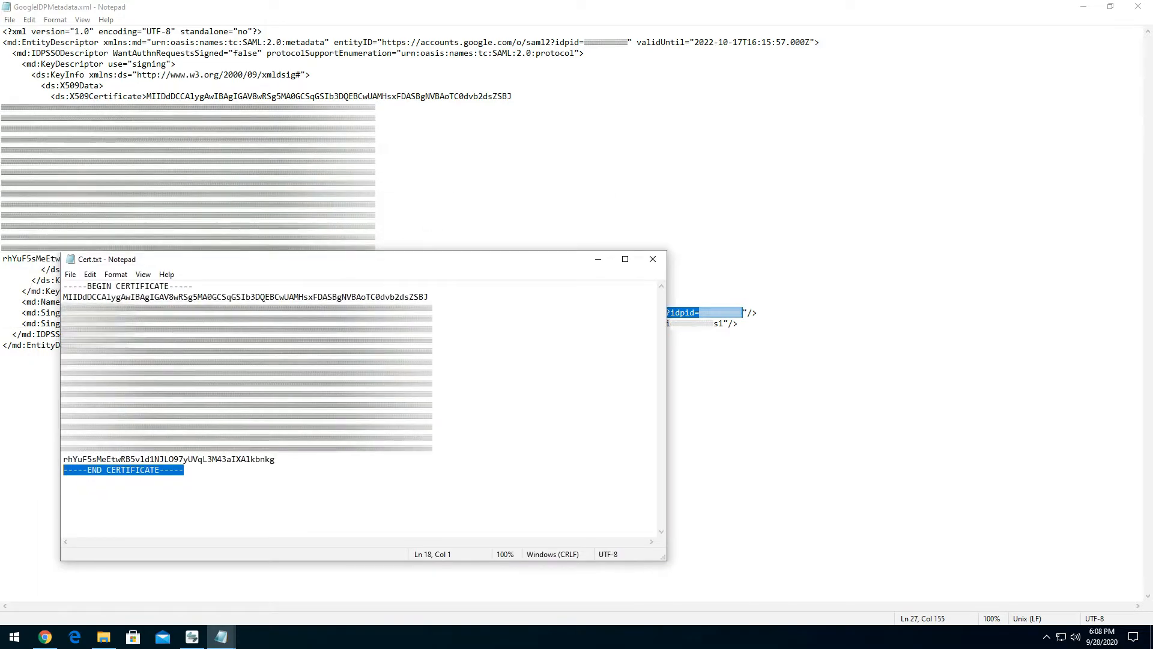
left_click(472, 161)
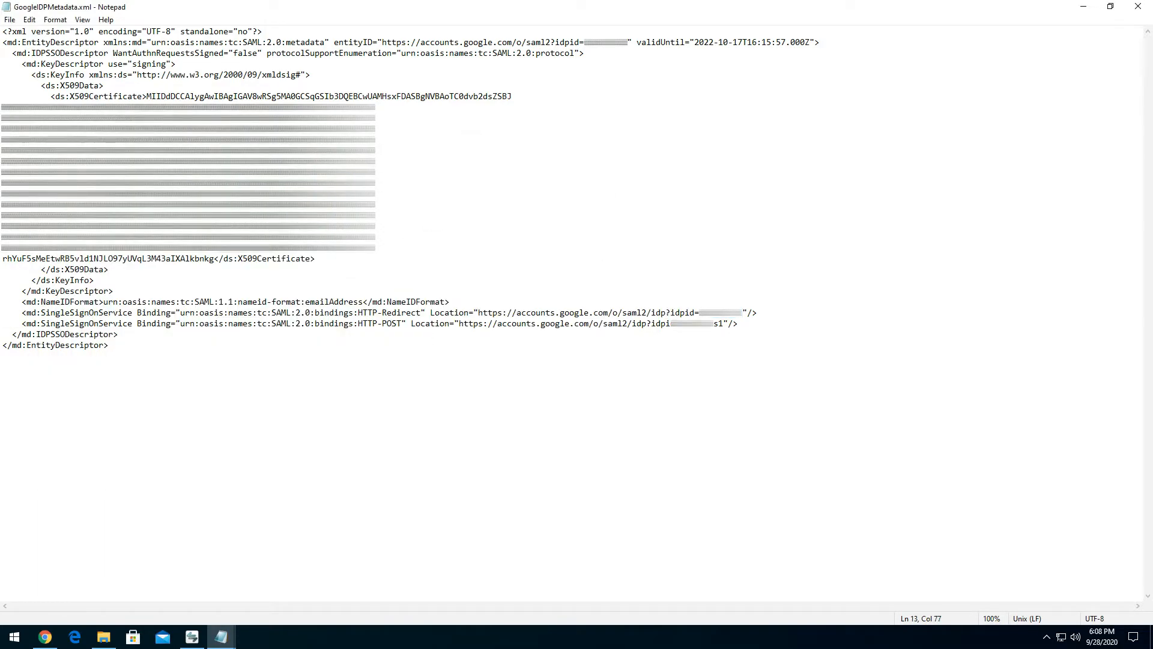
left_click_drag(146, 96, 214, 258)
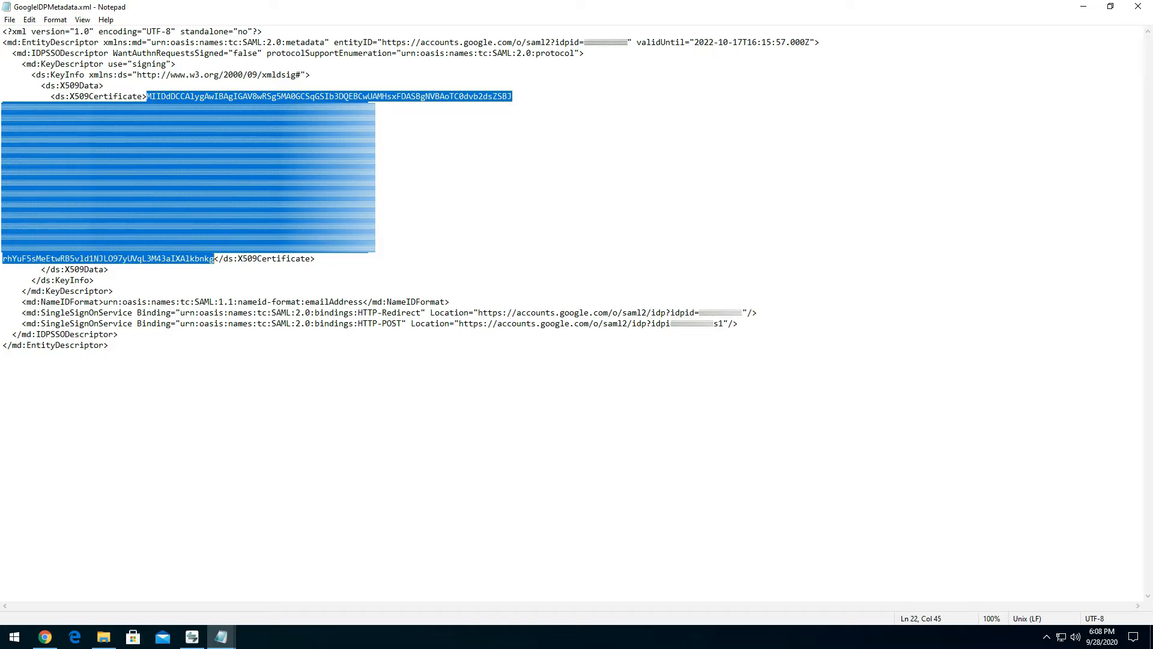
right_click(173, 135)
left_click(193, 173)
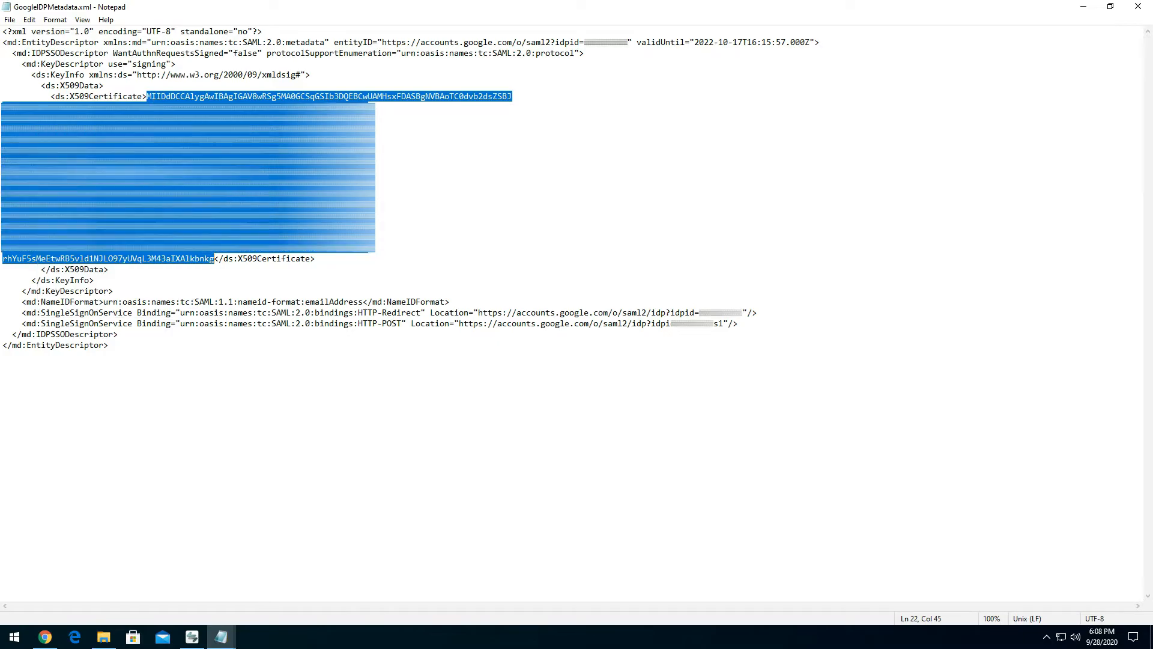
- Return to Variphy in Chrome and paste the certificate text into the identity provider's X.509 Certificate (Signing) field
left_click(45, 637)
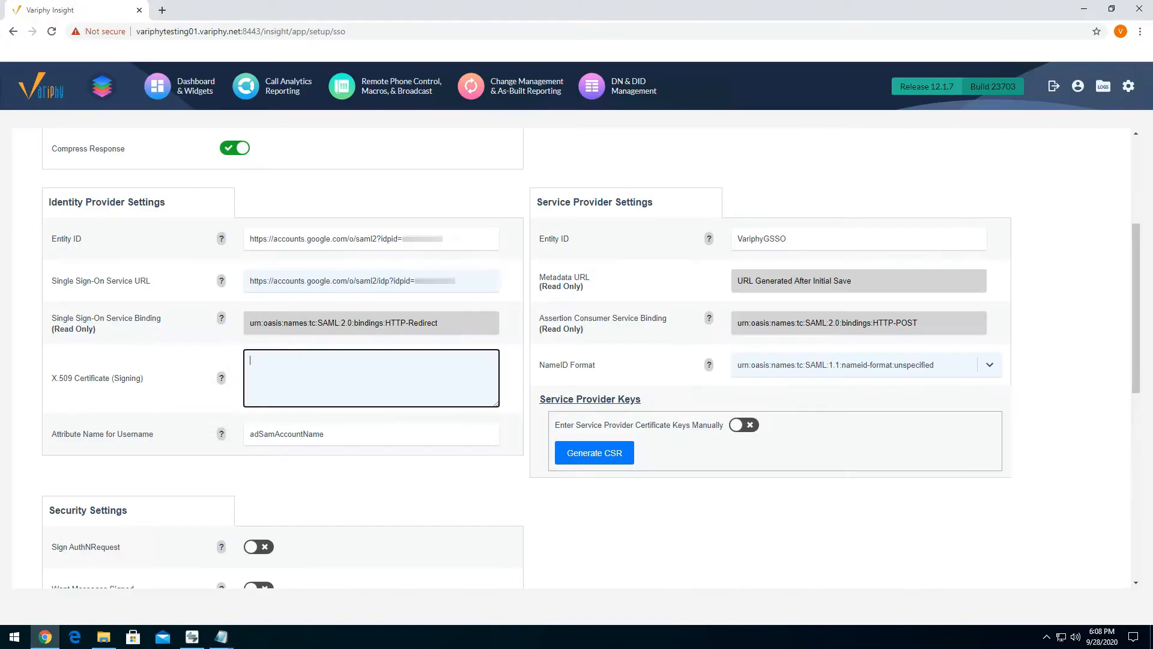
right_click(301, 375)
left_click(335, 466)
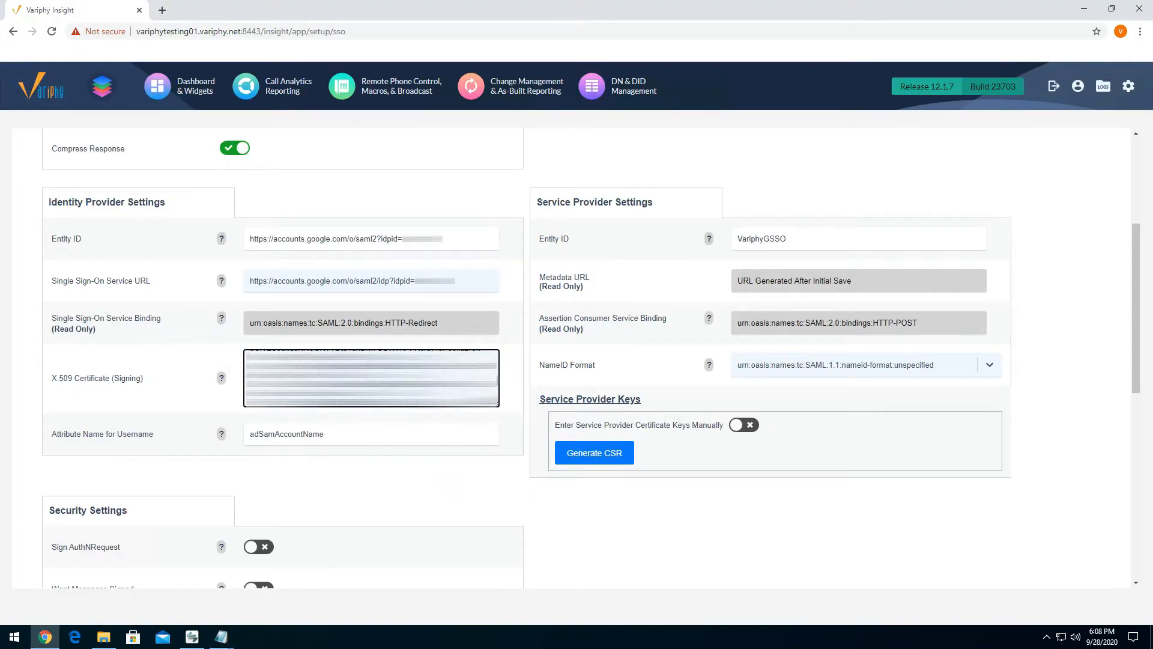
scroll(372, 378, "up", 5)
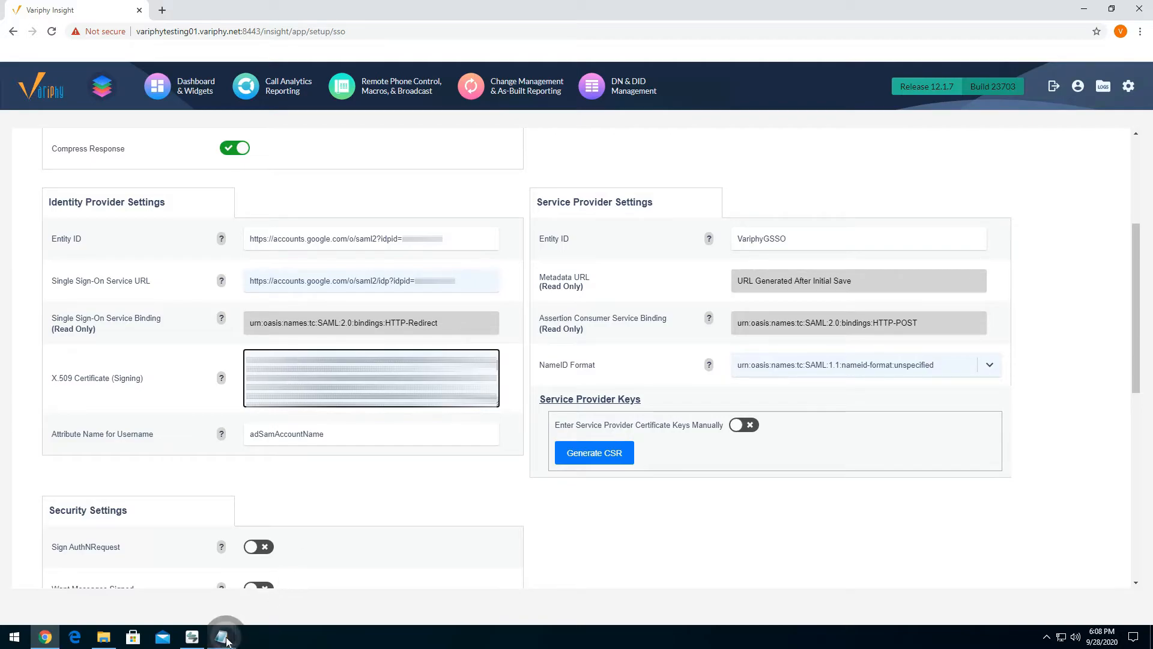
- Review the certificate with its BEGIN and END lines in Cert.txt in Notepad and return to the Variphy SSO page
mouse_move(227, 641)
left_click(220, 570)
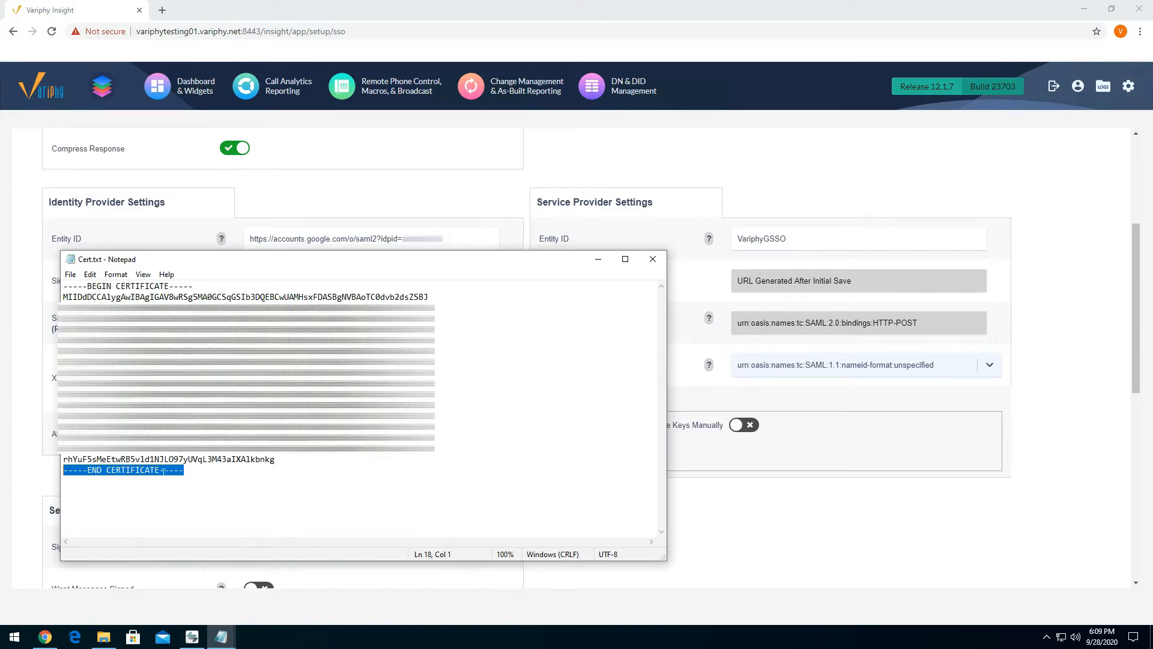
left_click(703, 526)
left_click(498, 368)
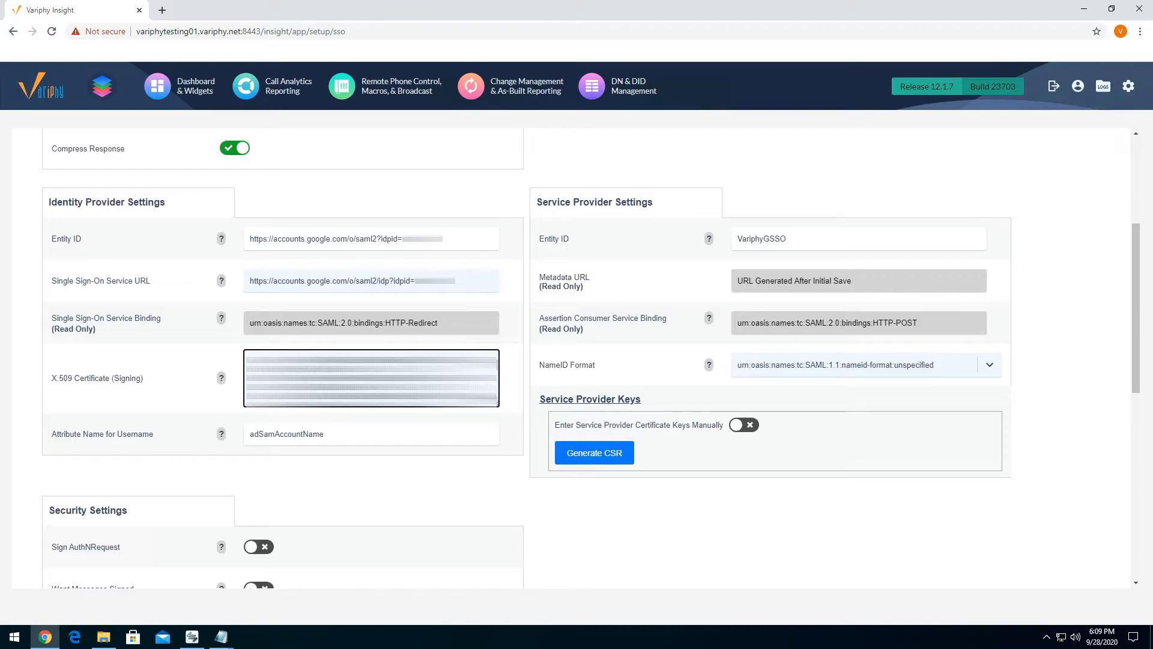
- Add the line -----BEGIN CERTIFICATE----- above the certificate text in the identity provider's X.509 Certificate (Signing) field
key("Return")
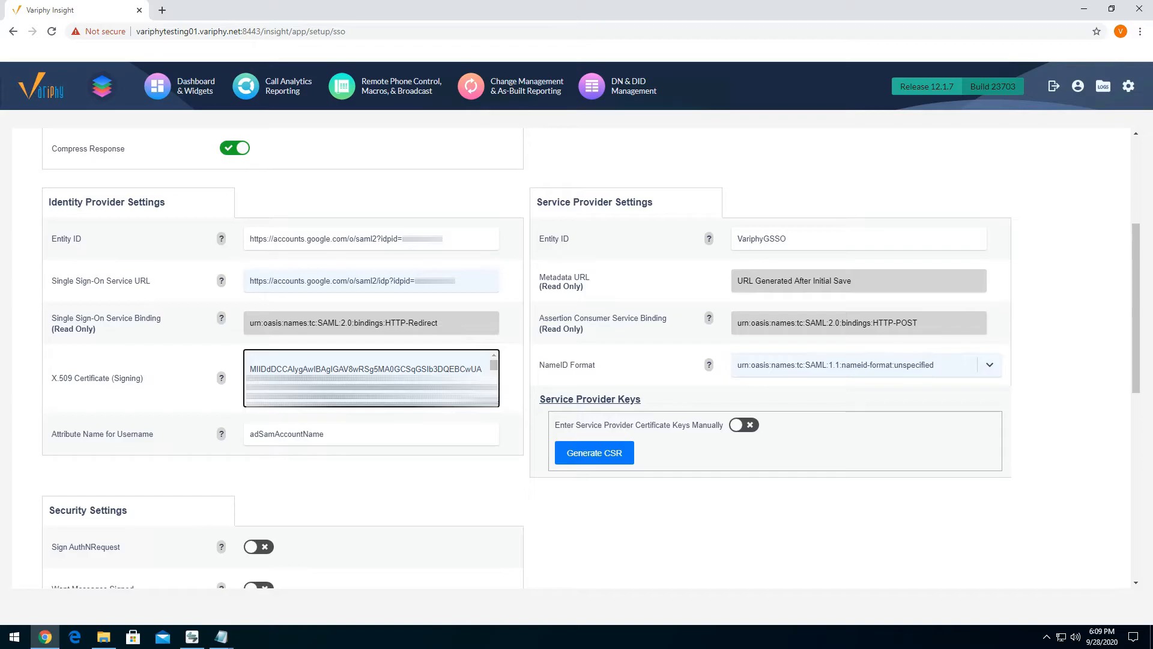
type("-----BEGIN CERTIFICATE-----")
- Add the line -----END CERTIFICATE----- below the certificate text in the X.509 Certificate (Signing) field
left_click_drag(494, 366, 504, 402)
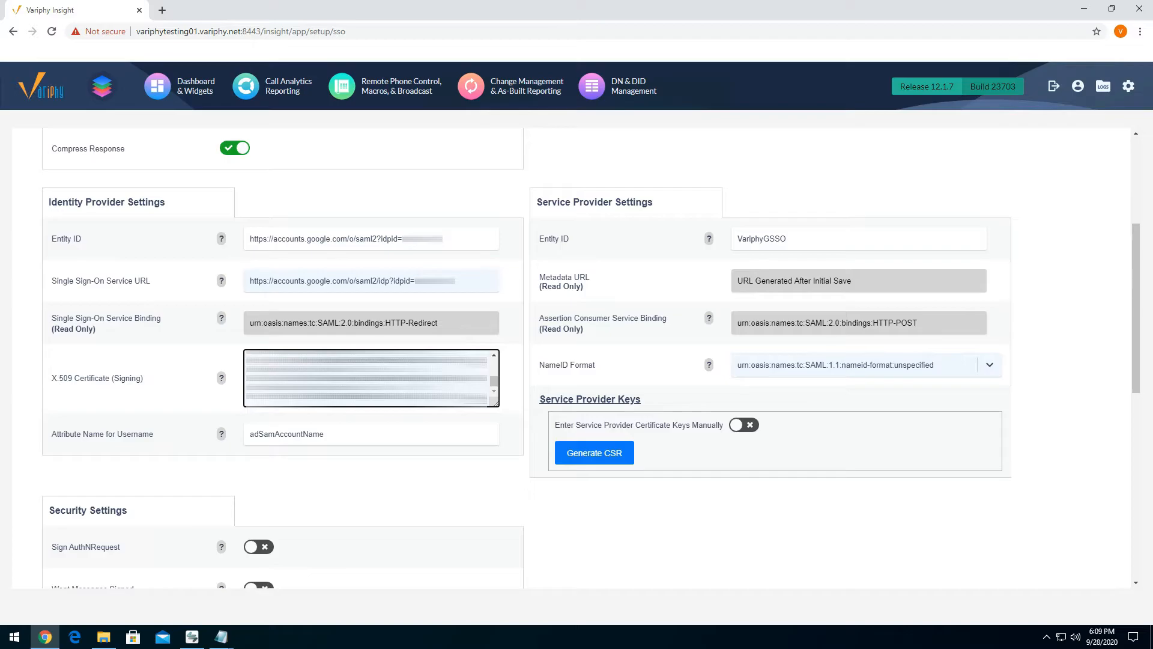
key("Return")
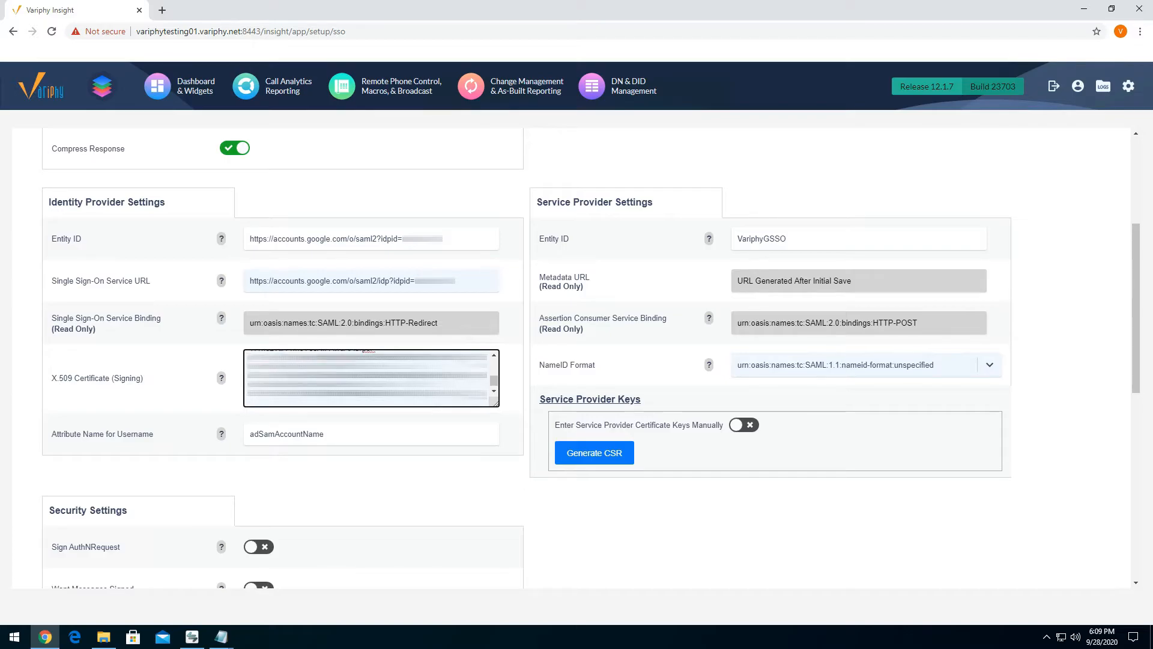
type("-----END CERTIFICATE-----")
- Check the Attribute Name for Username, save the SAML configuration and activate SAML Google Config
left_click_drag(53, 437, 158, 443)
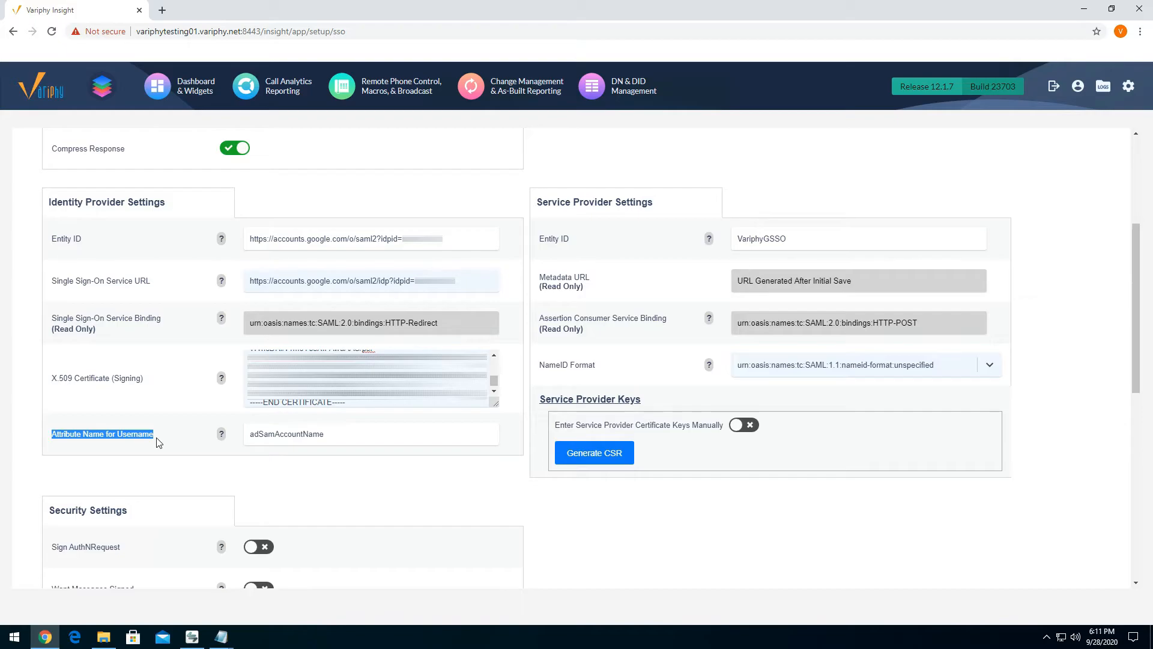
left_click_drag(336, 433, 243, 441)
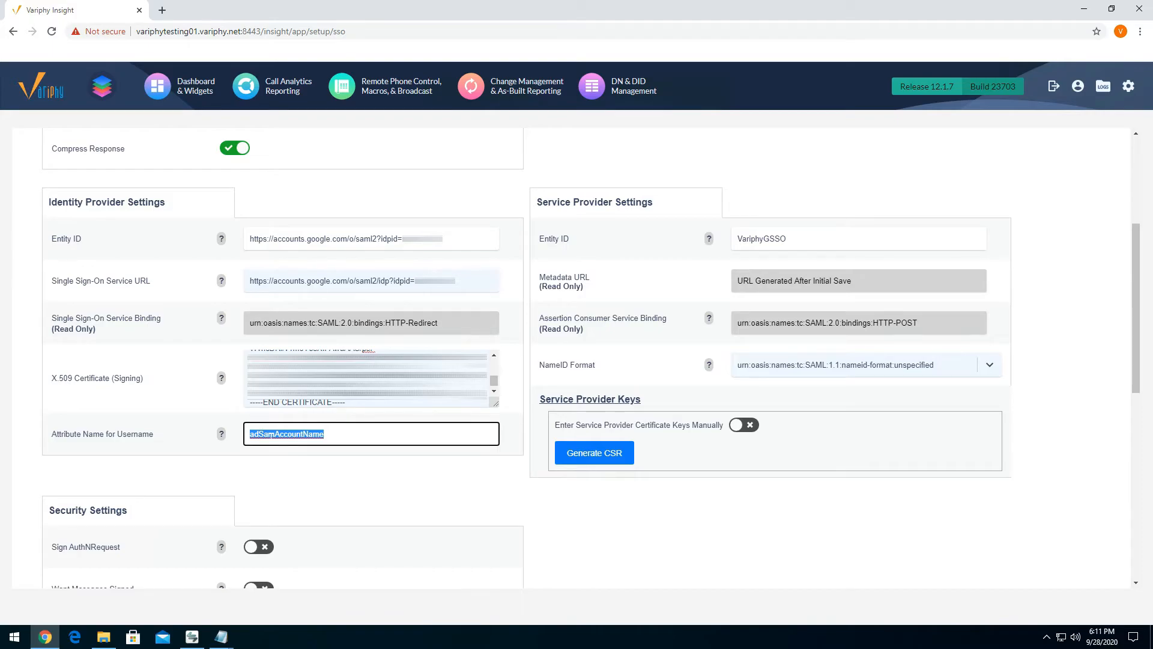
left_click(366, 433)
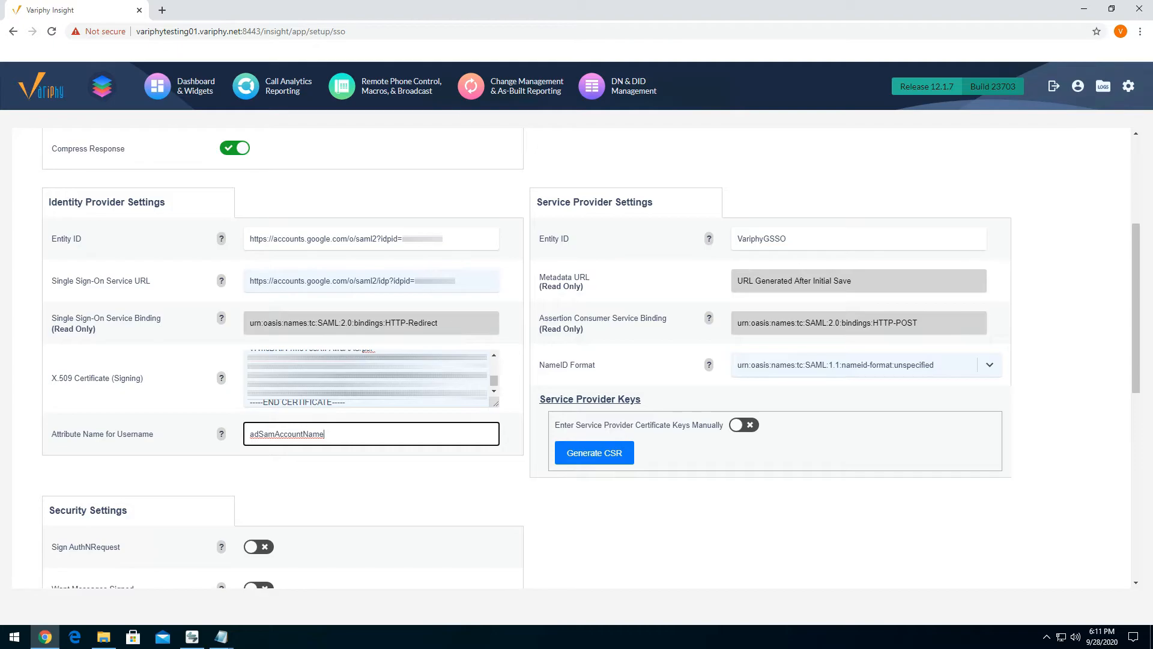
scroll(528, 489, "down", 8)
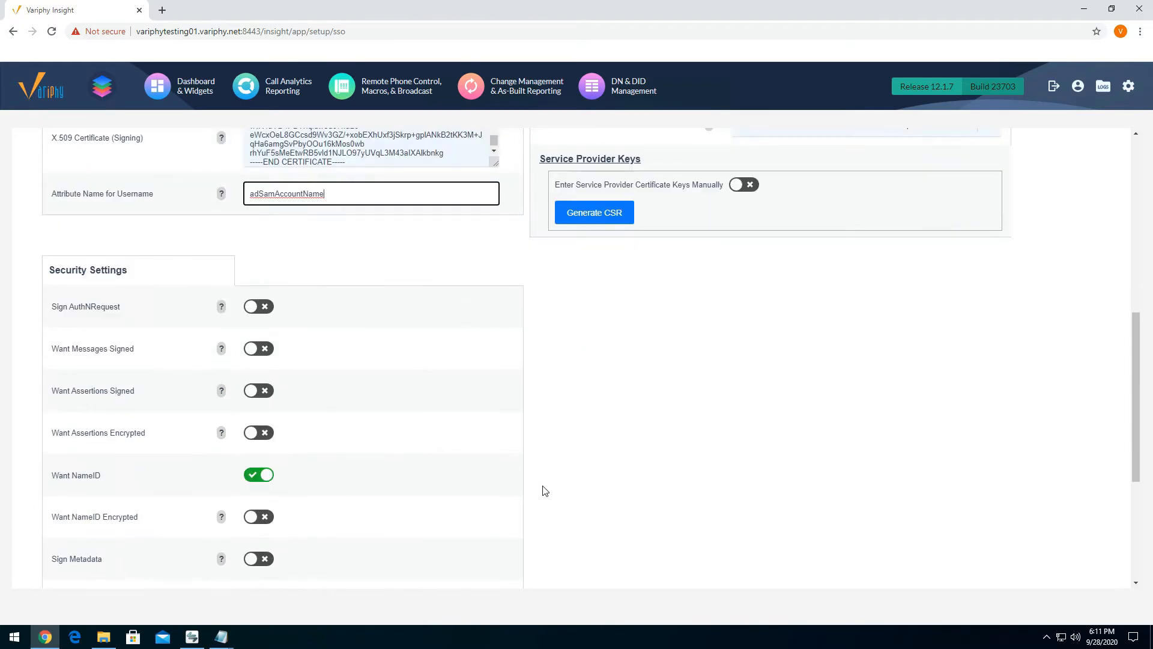
left_click(54, 551)
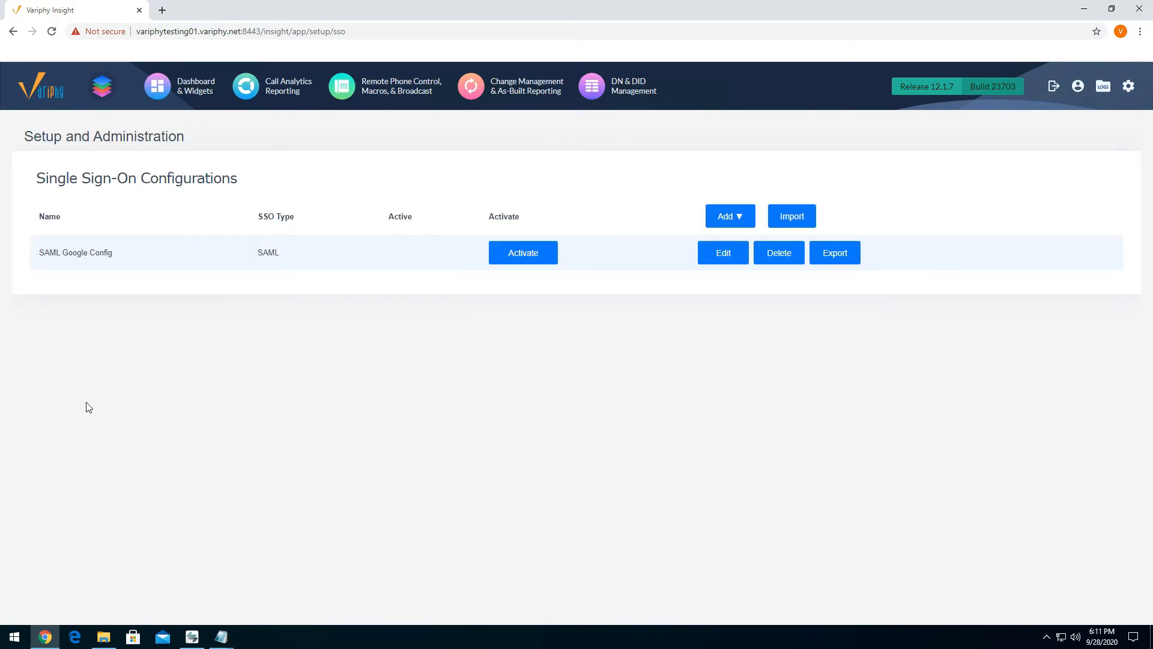
left_click(497, 250)
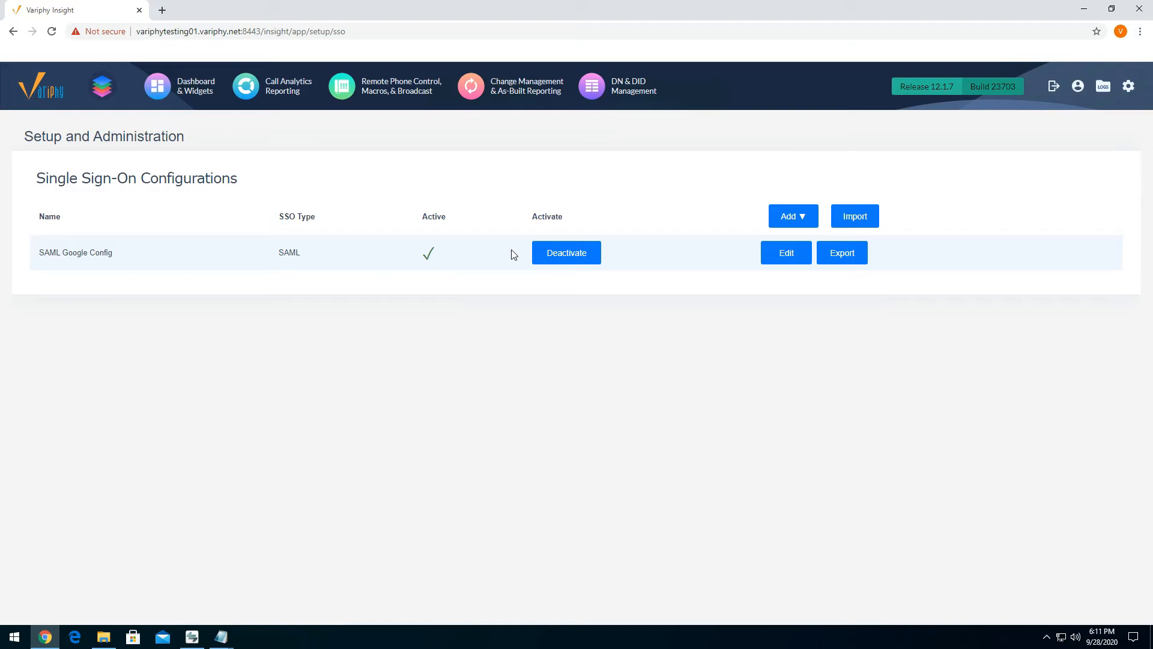
- Open SAML Google Config for editing and examine the Metadata URL in the Service Provider Settings
left_click(780, 253)
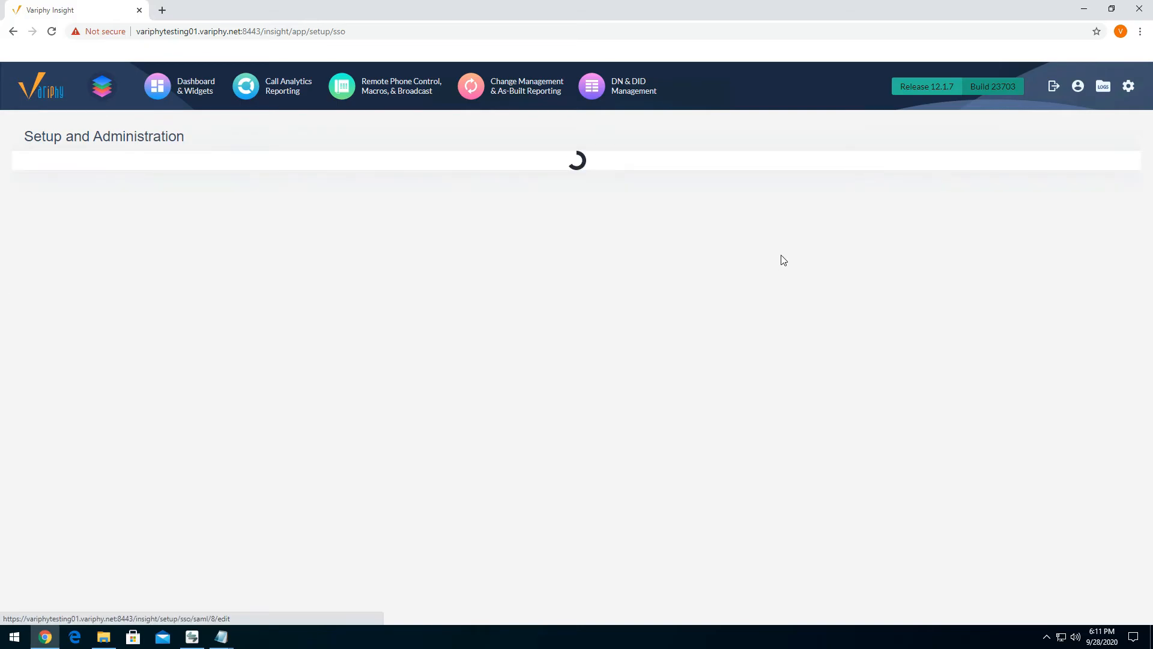
scroll(775, 256, "down", 2)
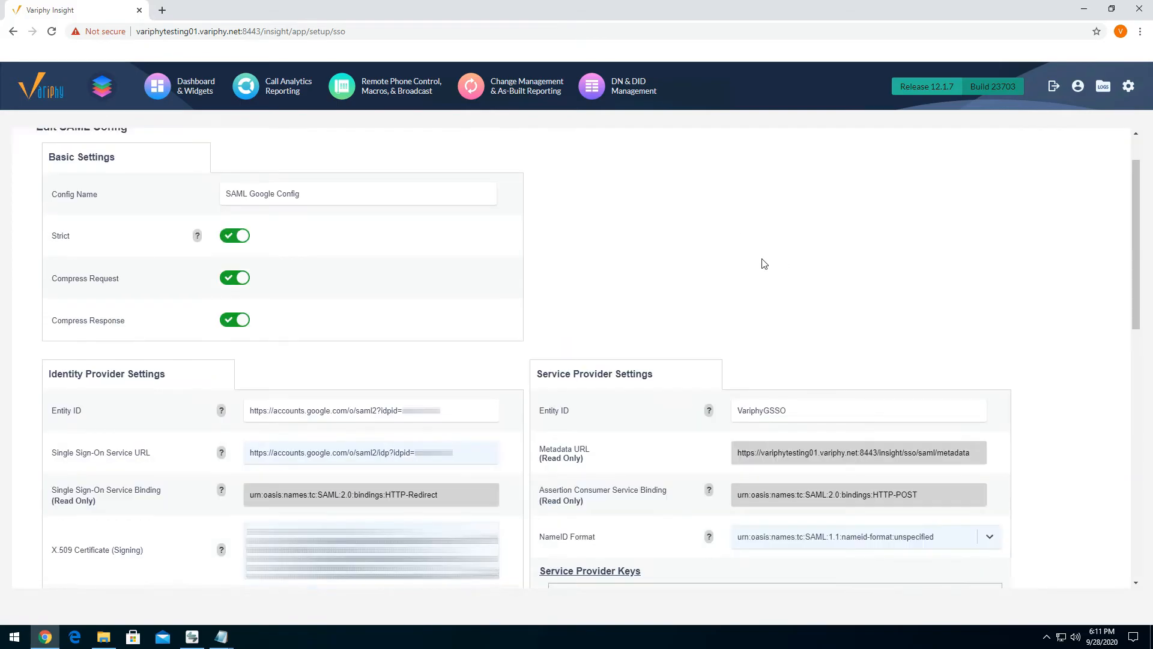
left_click(541, 391)
left_click_drag(540, 391, 590, 390)
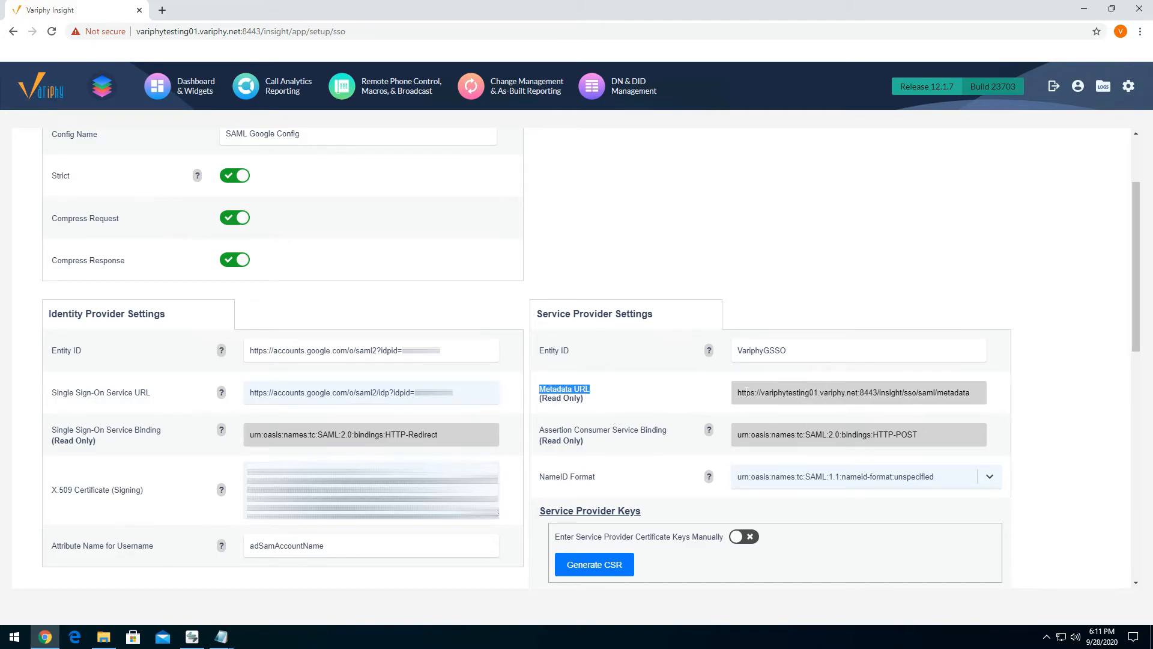
left_click_drag(738, 393, 878, 393)
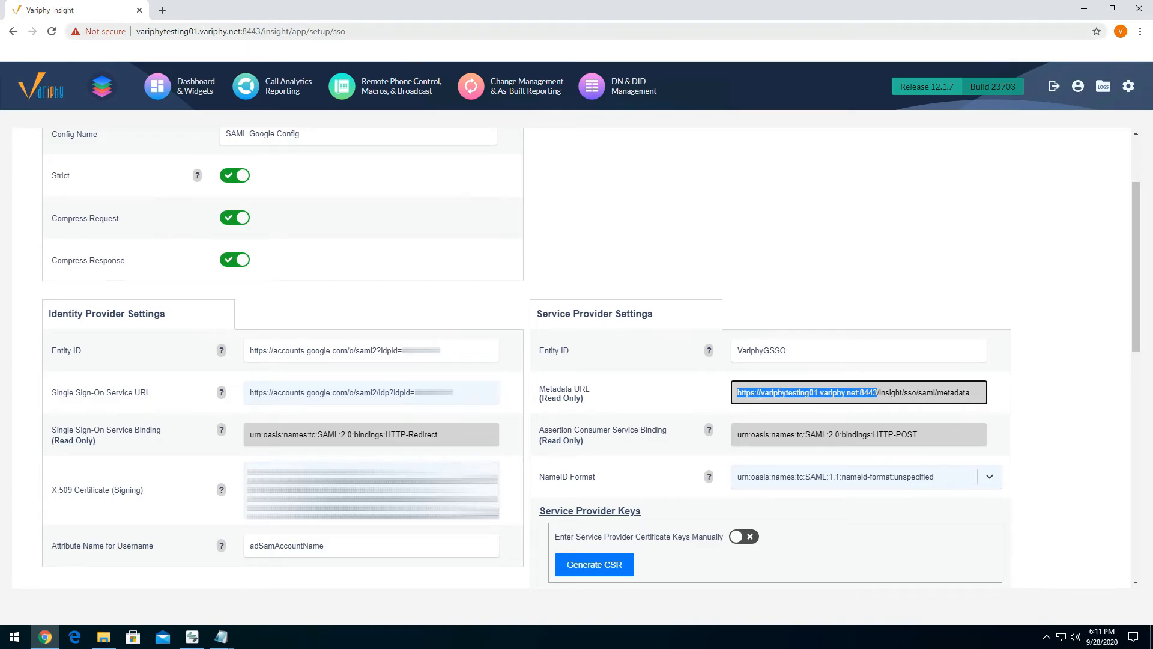
right_click(786, 394)
left_click_drag(738, 392, 880, 393)
left_click(779, 392)
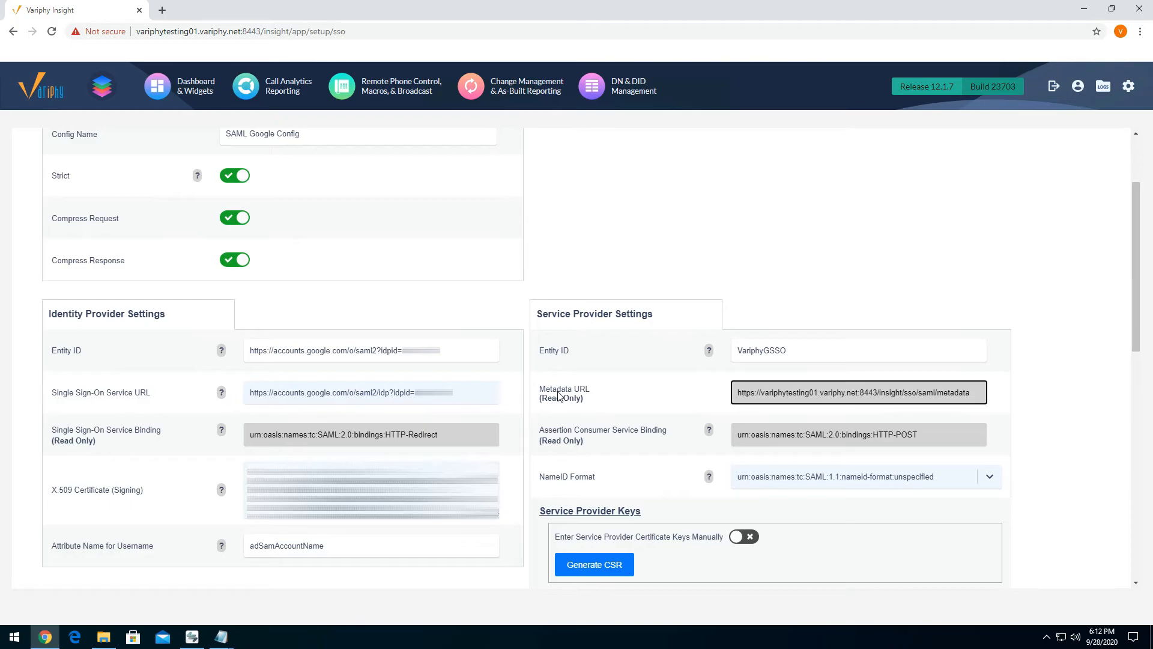
left_click_drag(537, 314, 642, 313)
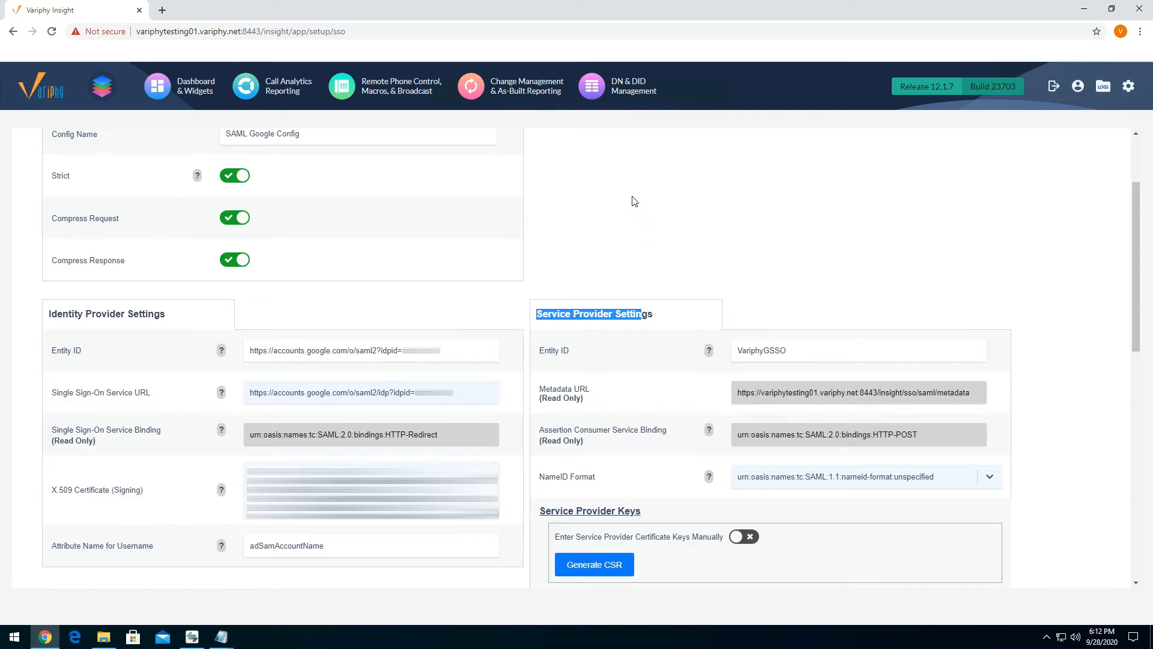
- Copy the complete service provider Metadata URL and load it in a new browser tab to download the metadata XML
scroll(631, 270, "up", 2)
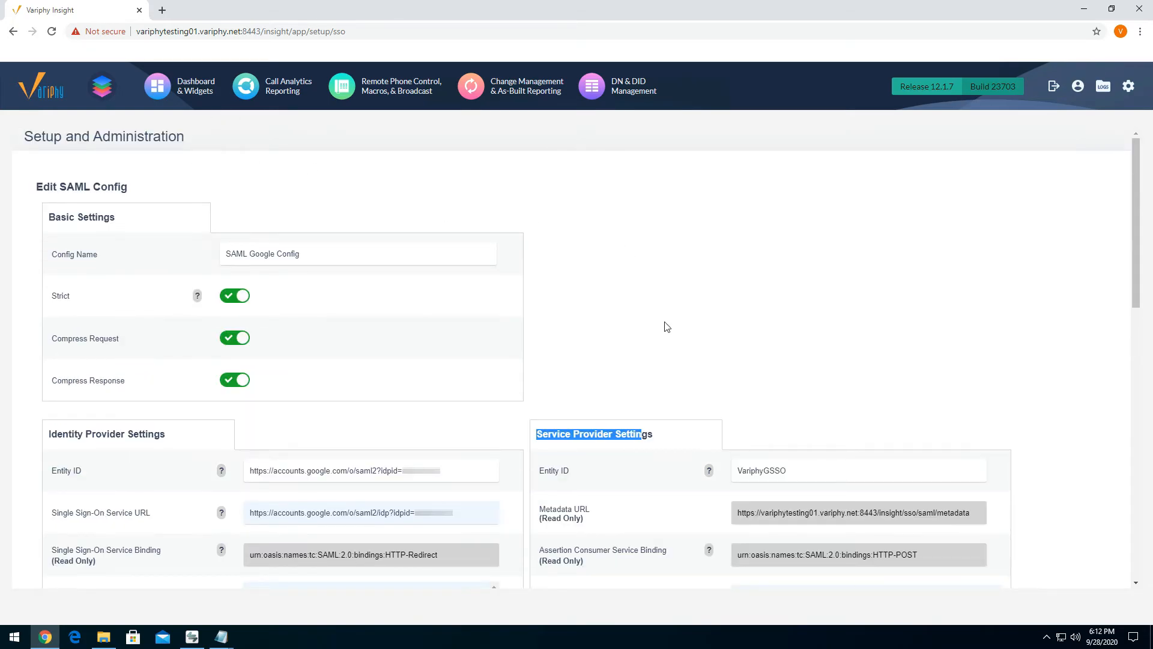
scroll(664, 324, "down", 3)
mouse_move(737, 335)
left_mouse_down()
mouse_move(980, 336)
mouse_move(728, 334)
left_mouse_up()
left_click(986, 335)
left_click(779, 341)
left_click(161, 10)
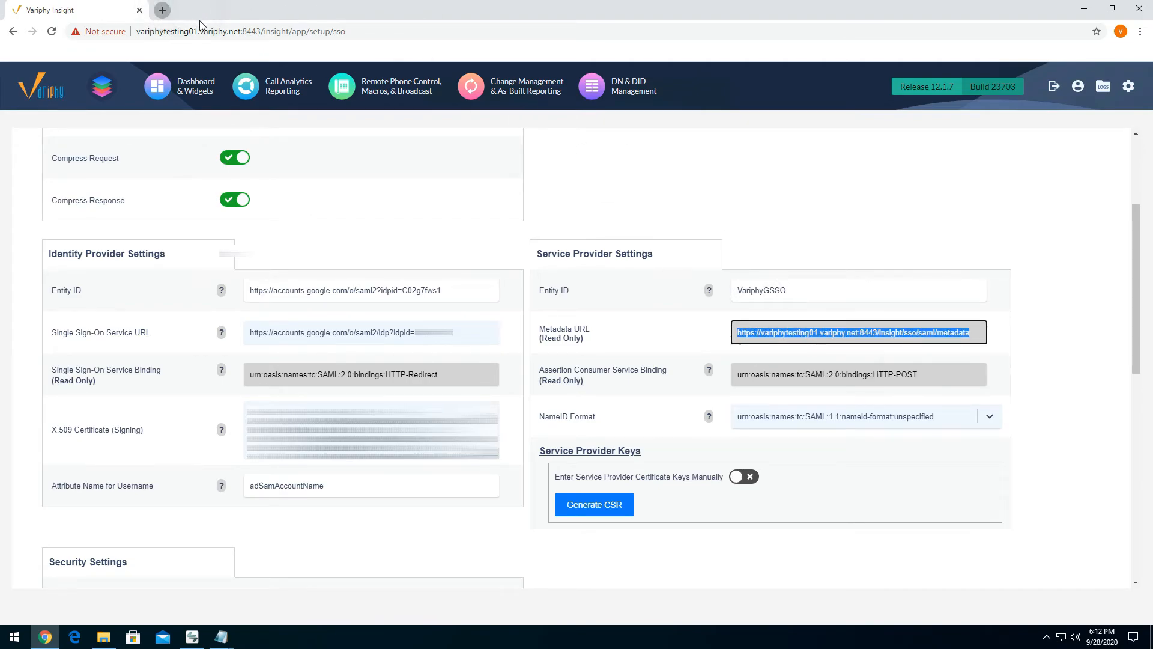
left_click(201, 29)
key("ctrl+v")
key("Return")
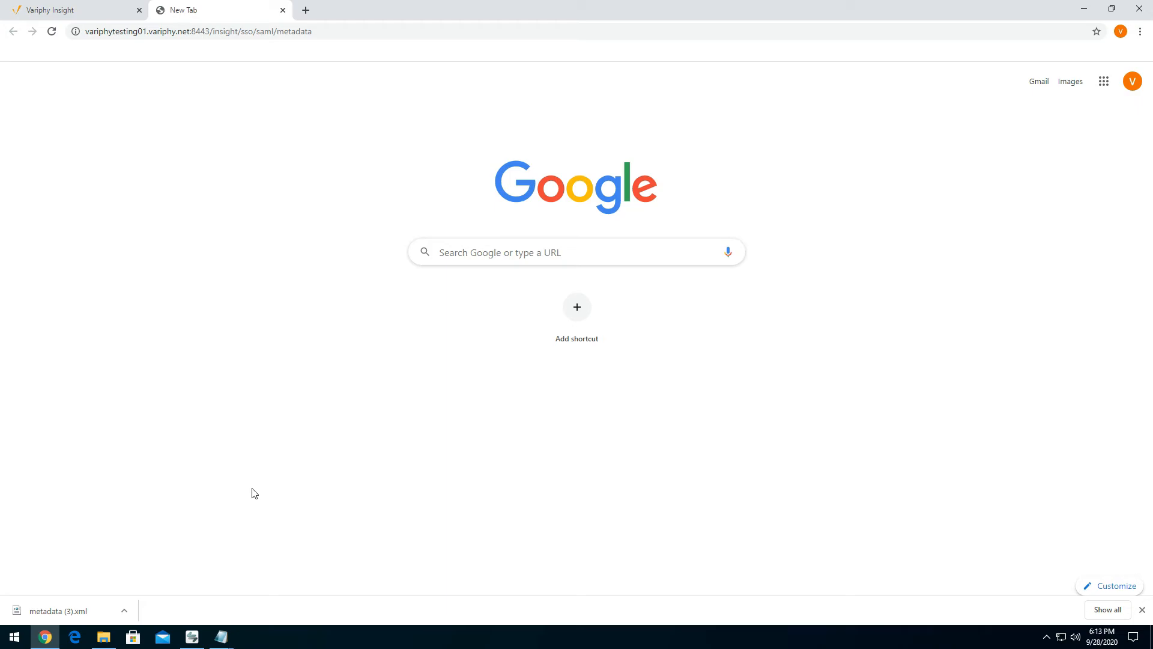
- Close the extra browser tab and leave the SAML configuration editor for the Single Sign-On Configurations list
left_click(293, 17)
scroll(581, 355, "down", 5)
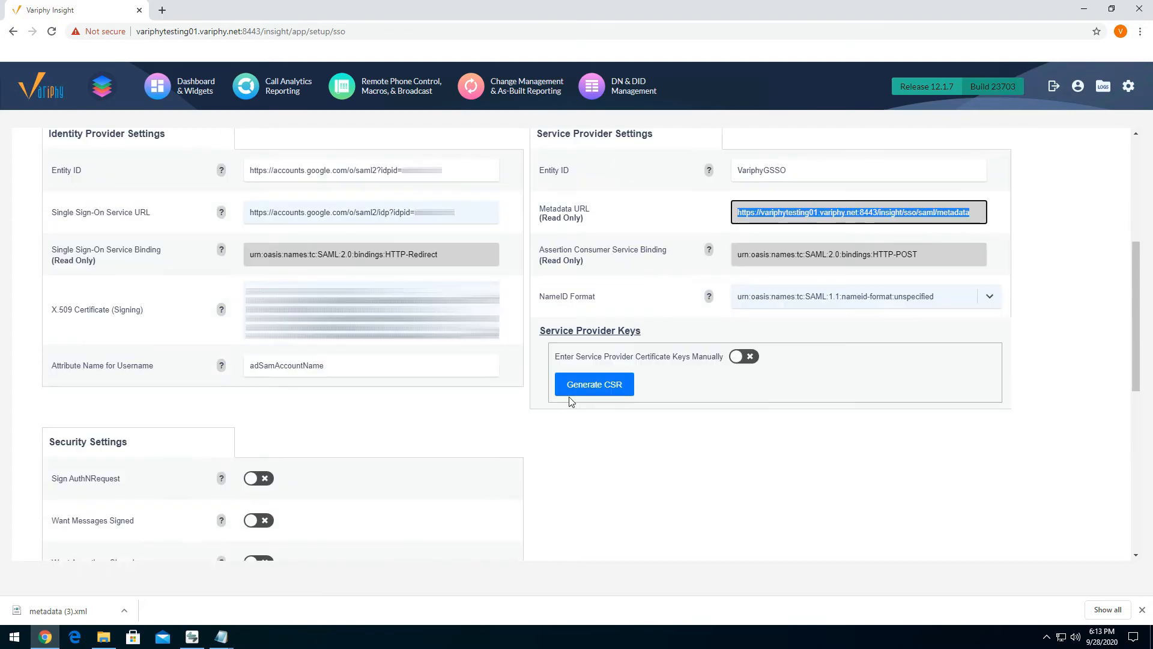
scroll(634, 420, "up", 8)
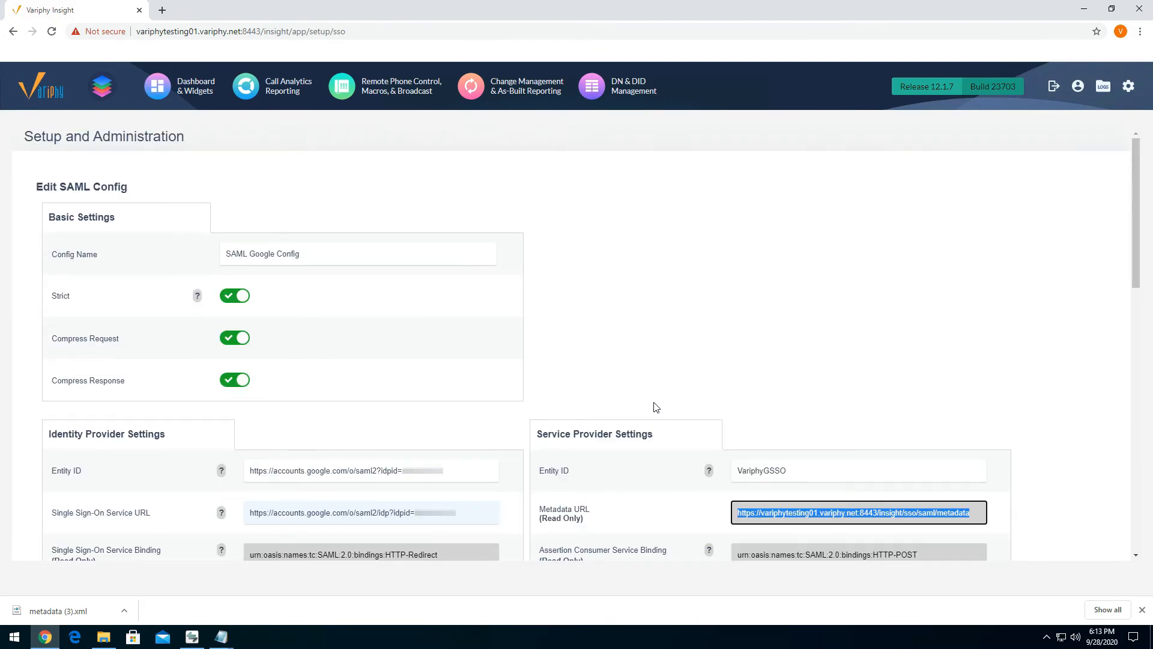
scroll(654, 407, "down", 5)
scroll(672, 420, "down", 6)
left_click(118, 522)
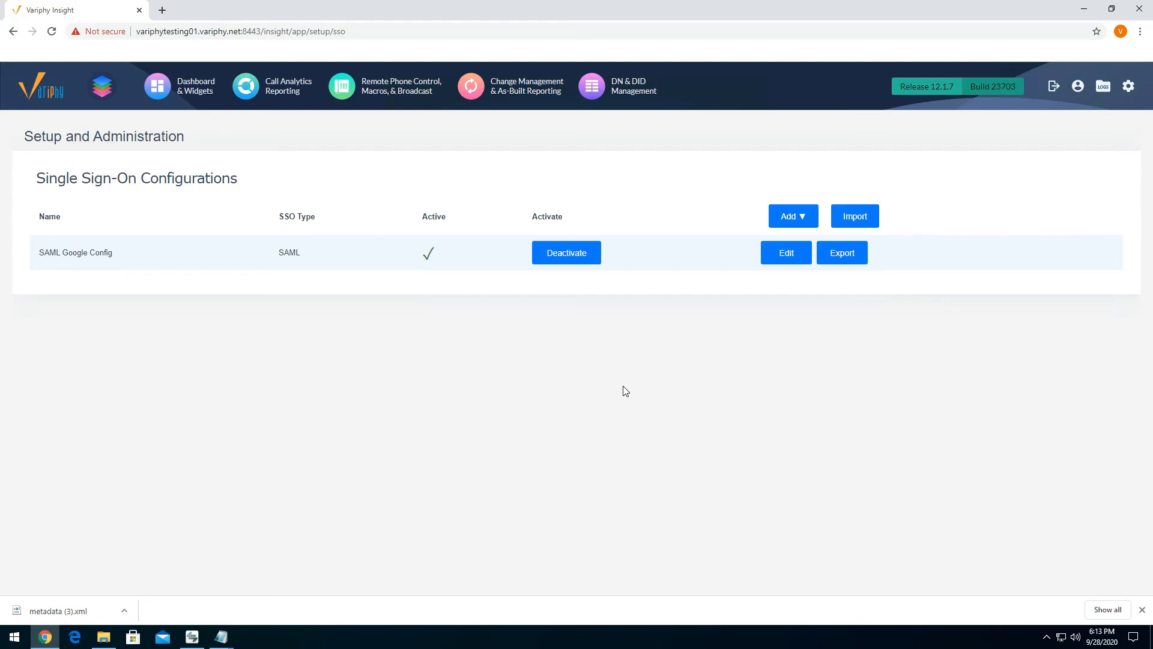
- Go to User Accounts & Groups, start adding a user and enter the account's username
mouse_move(1131, 91)
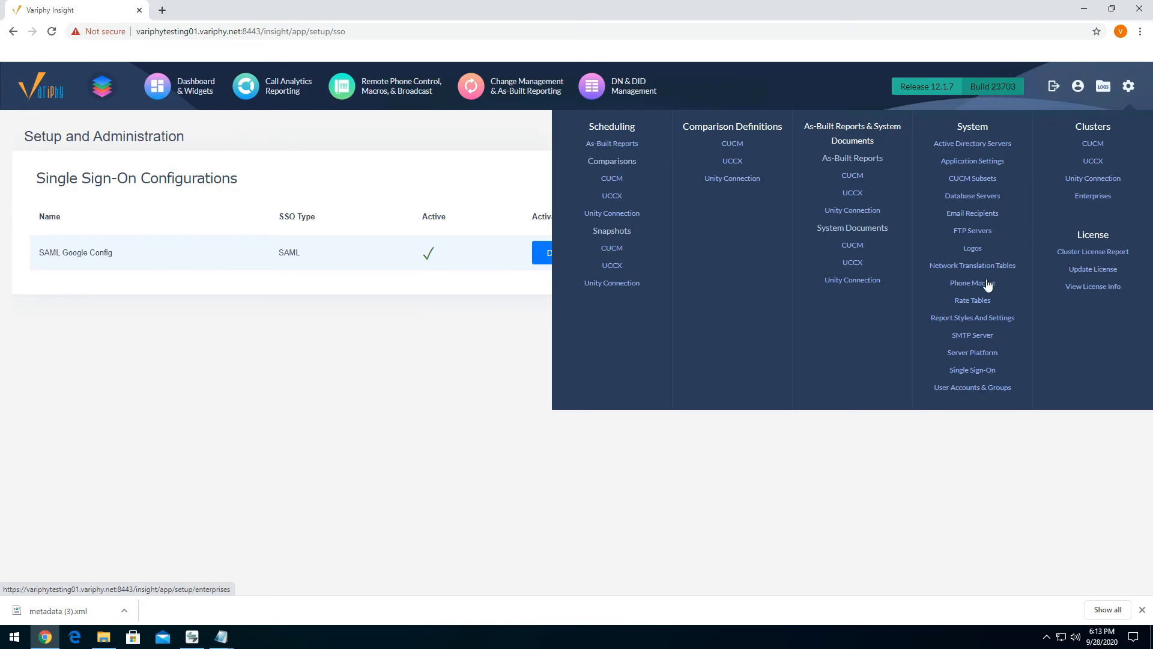
left_click(952, 389)
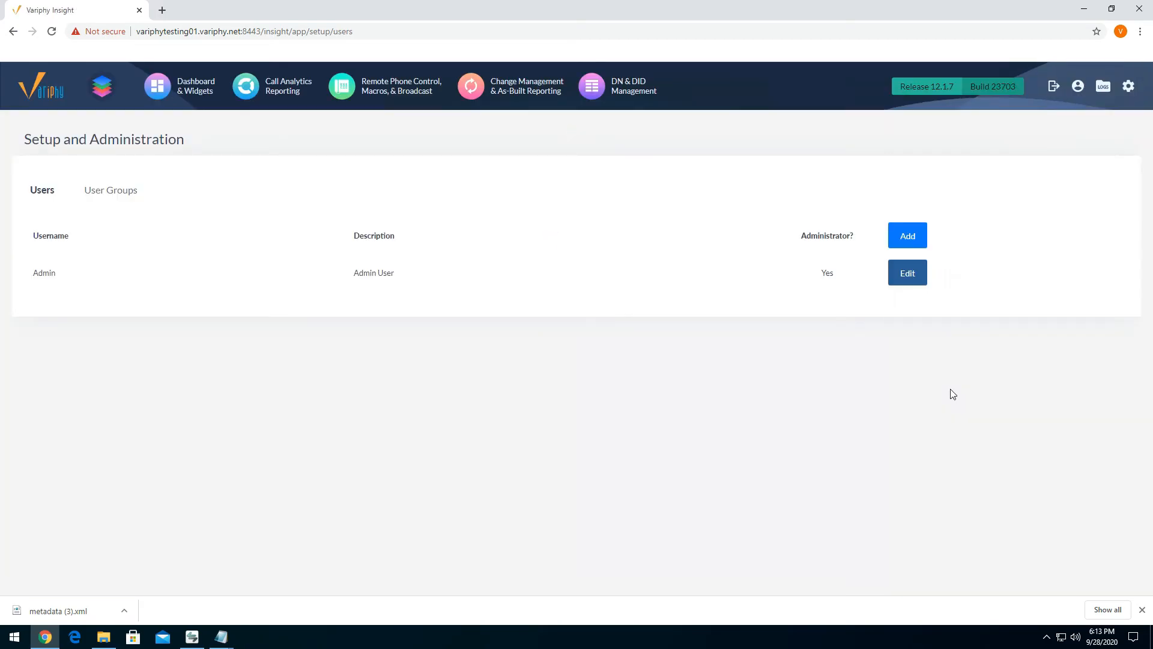
left_click(909, 240)
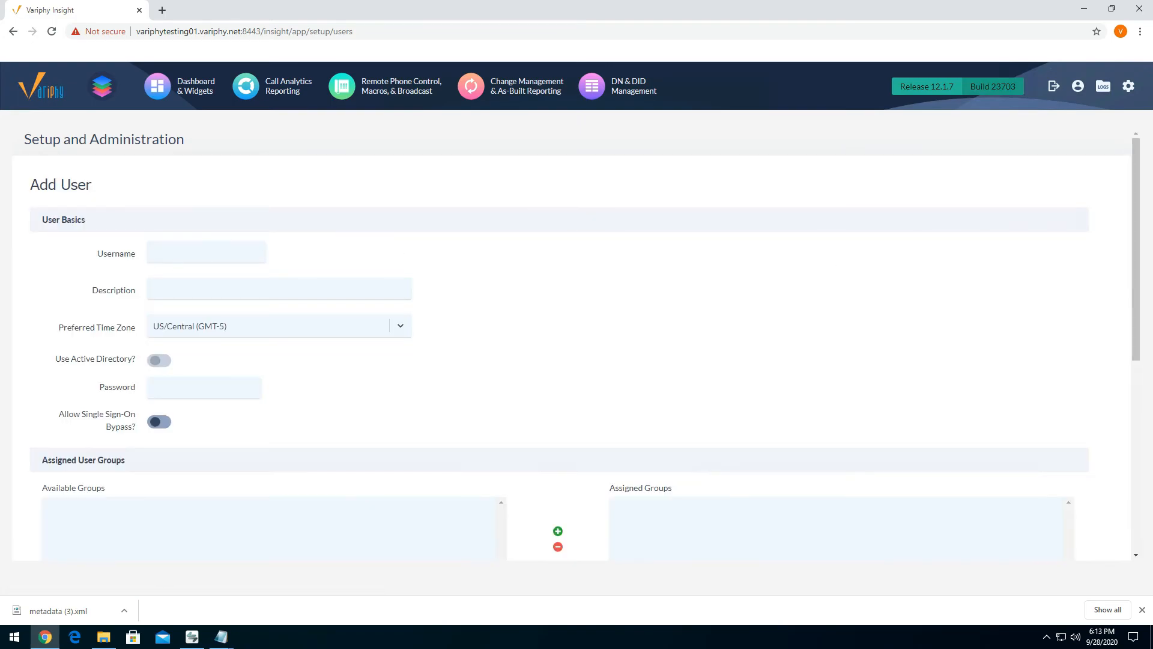
mouse_move(186, 394)
left_click(204, 253)
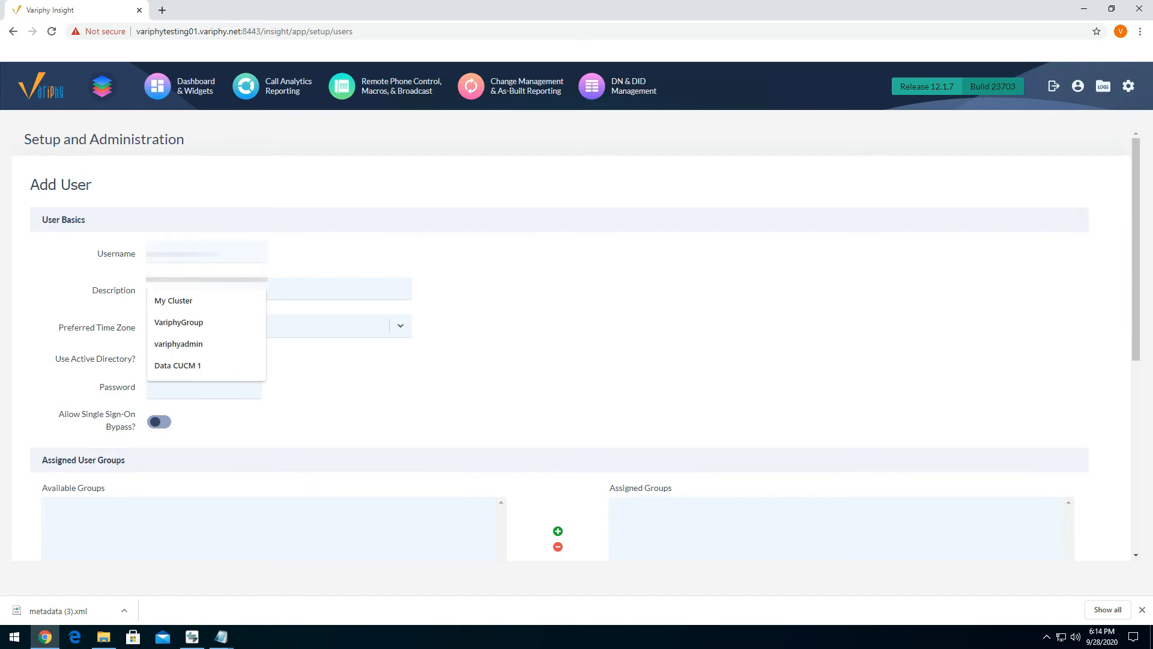
left_click(578, 294)
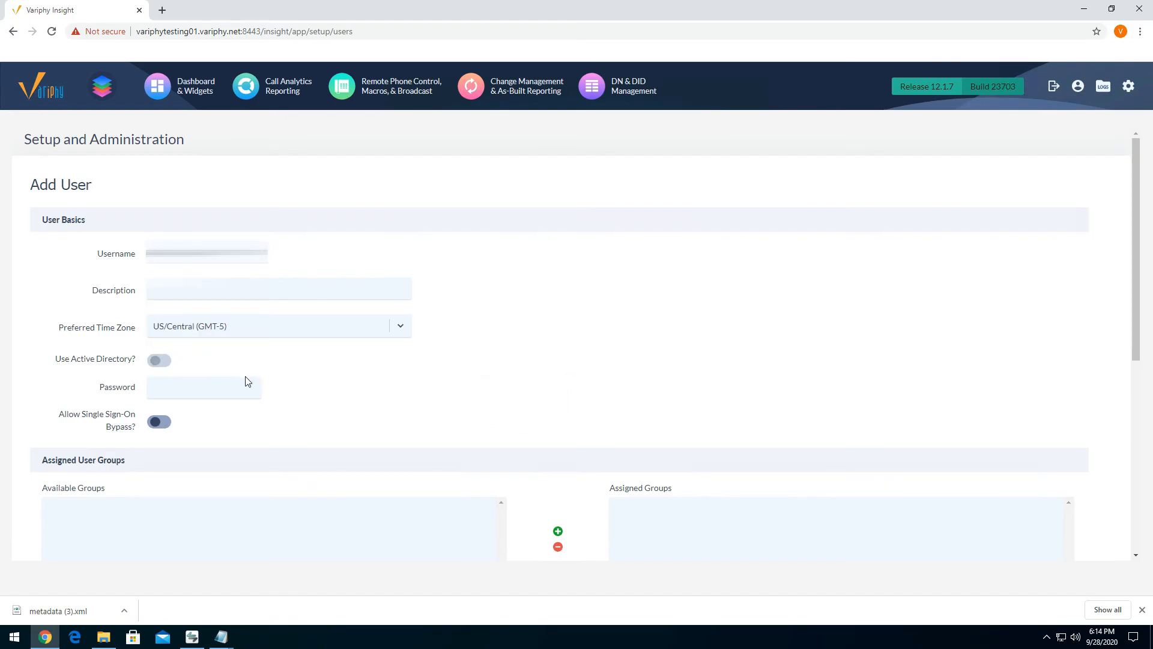
- Make the new user an administrator and save the account
scroll(252, 378, "down", 5)
left_click(55, 353)
left_click(438, 458)
left_click(55, 512)
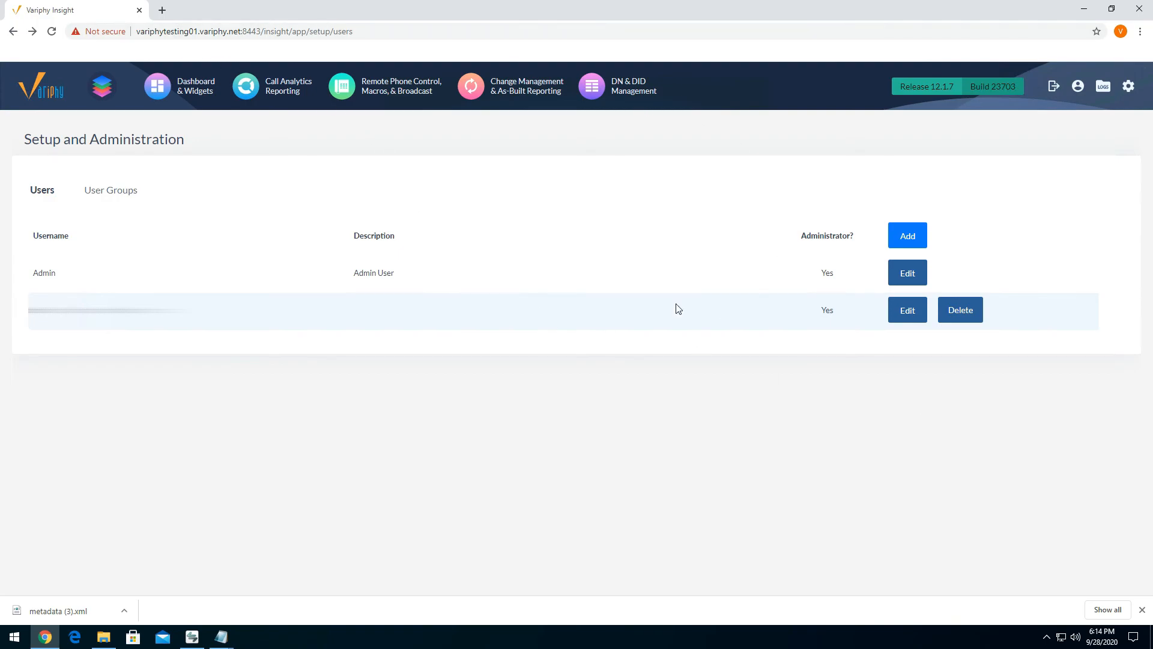
left_click(1141, 31)
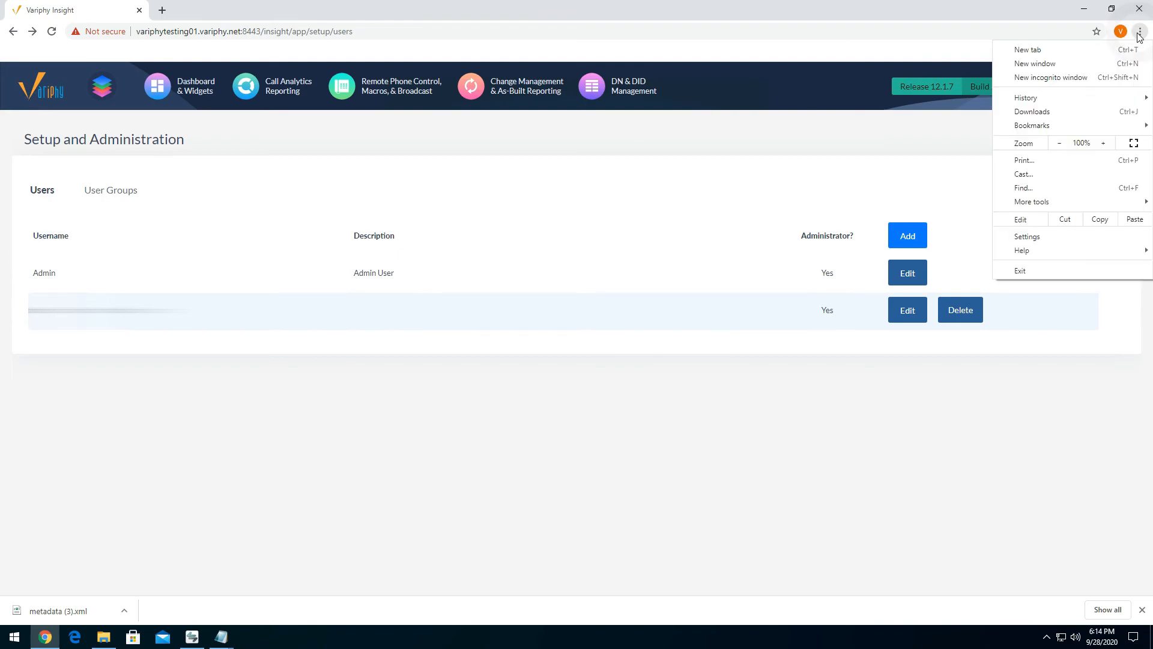
left_click(1050, 78)
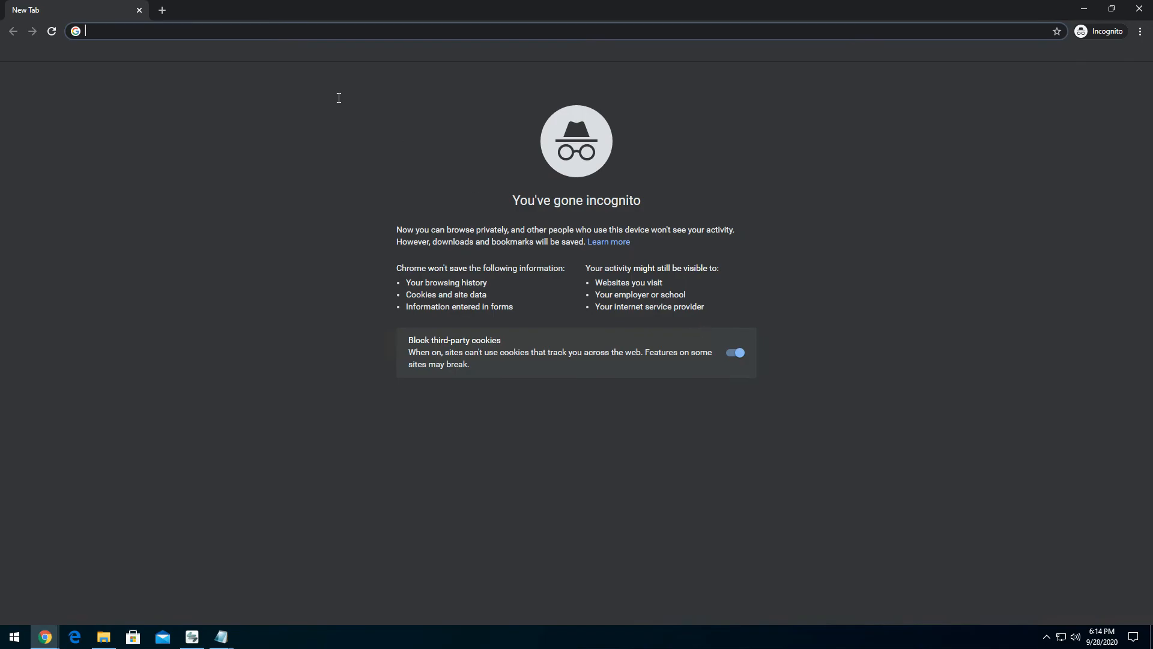
left_click(293, 32)
type("https")
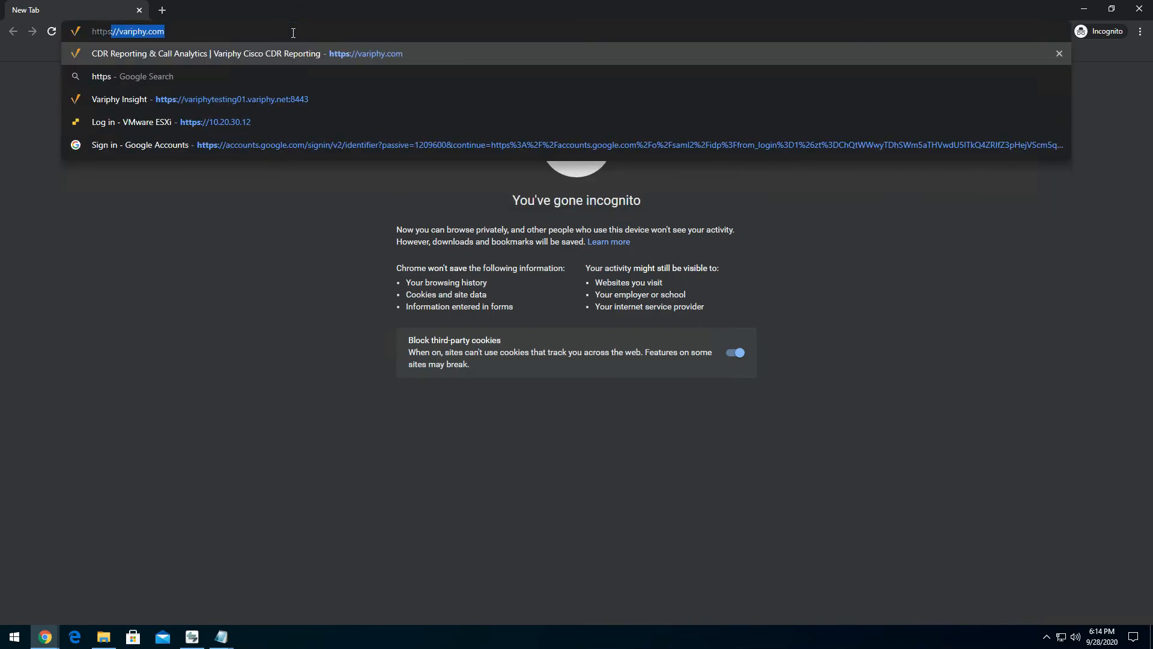
key("Down")
key("Down")
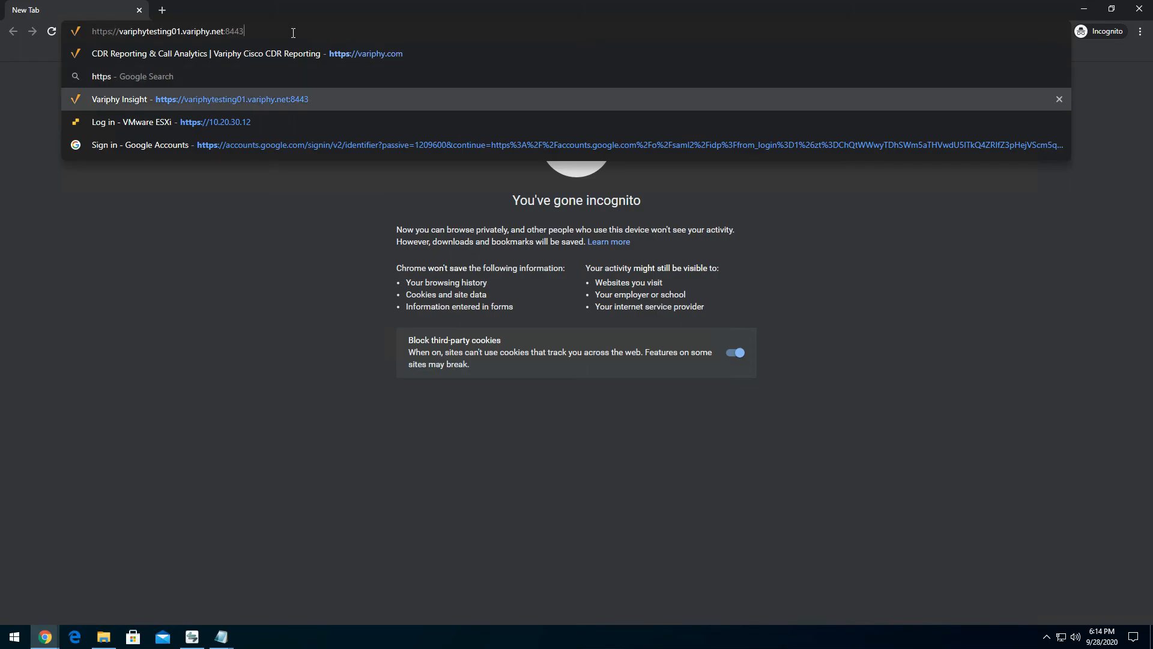
key("Return")
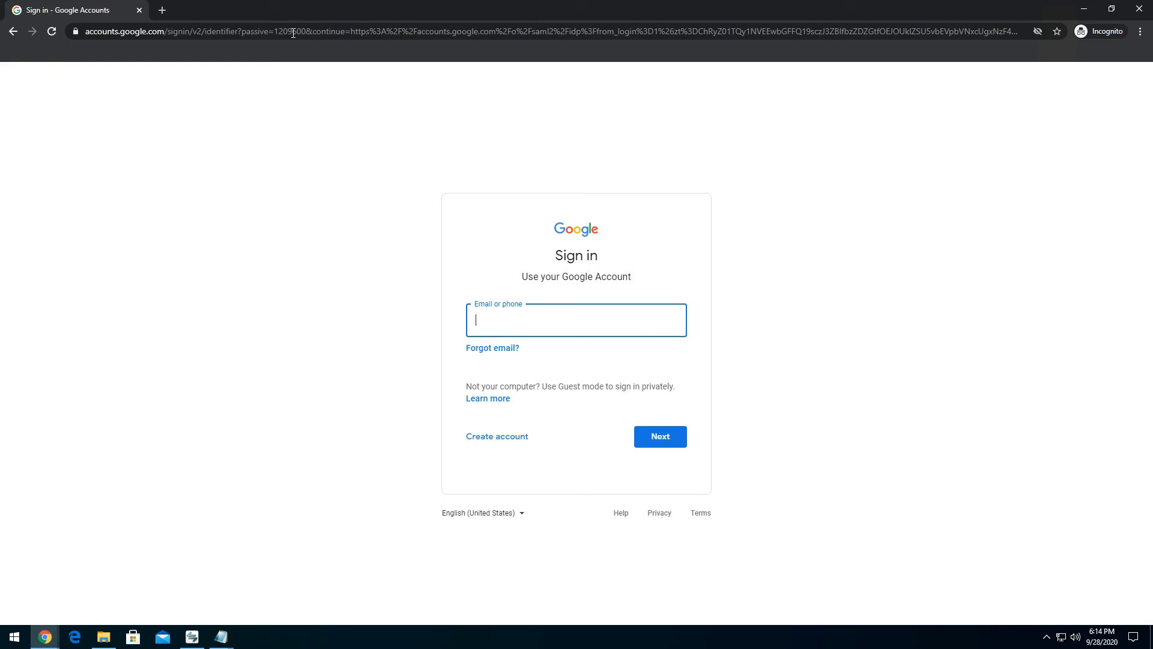
- On the Google sign-in page, enter the account's e-mail and submit the account password
key("Down")
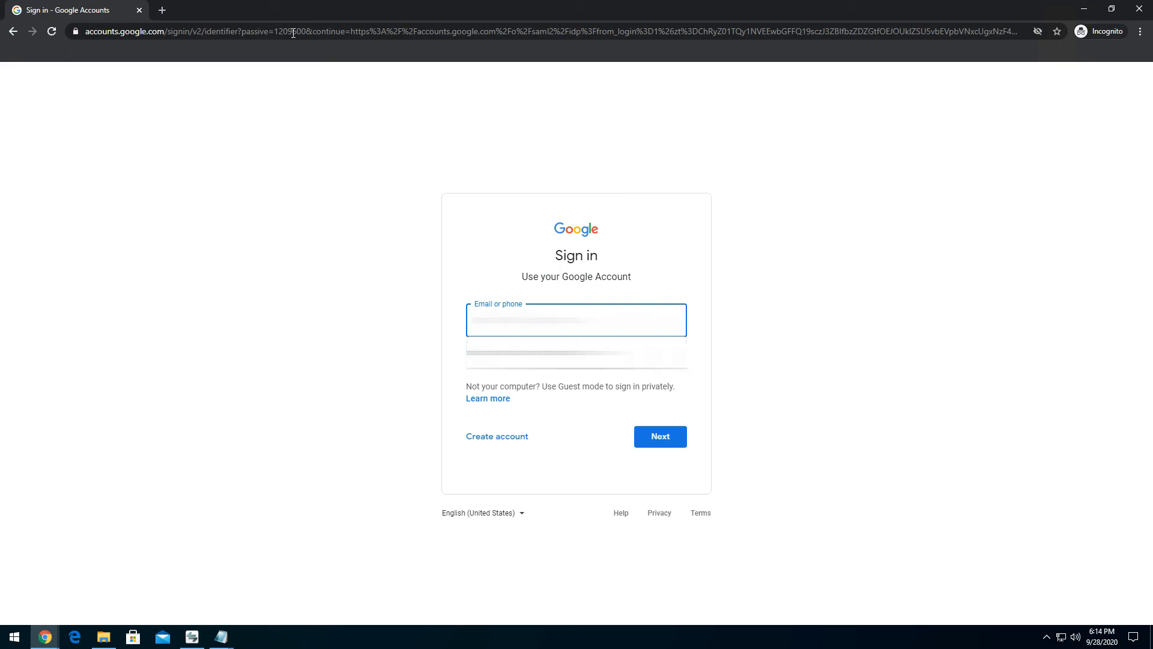
left_click(513, 327)
left_click(516, 355)
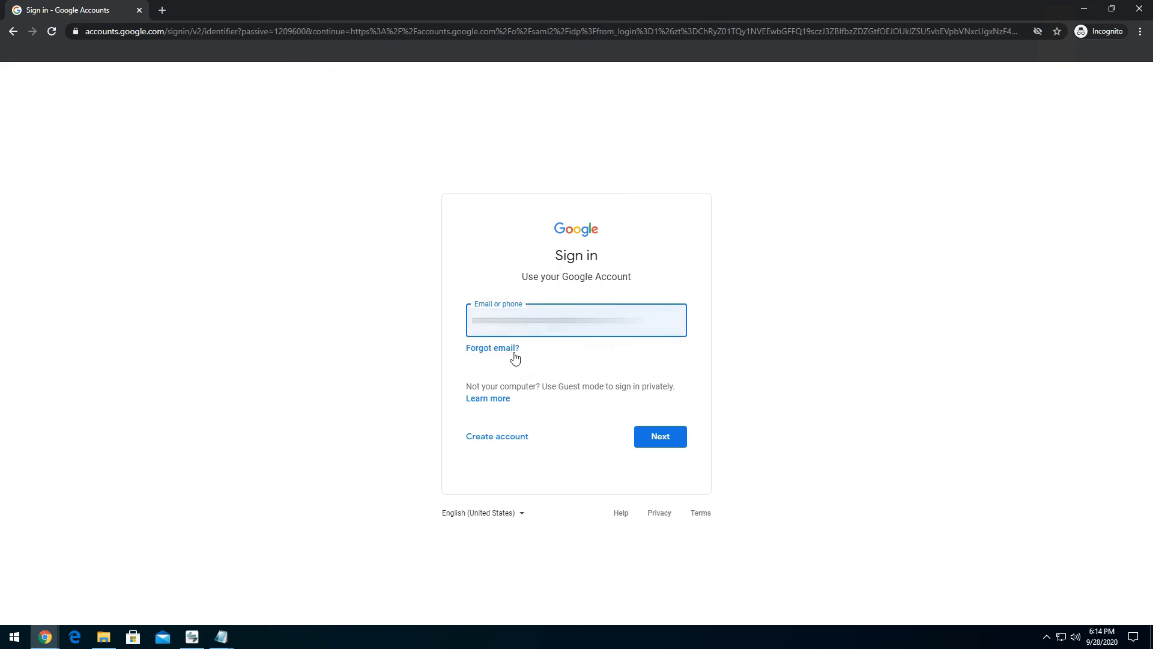
left_click(683, 435)
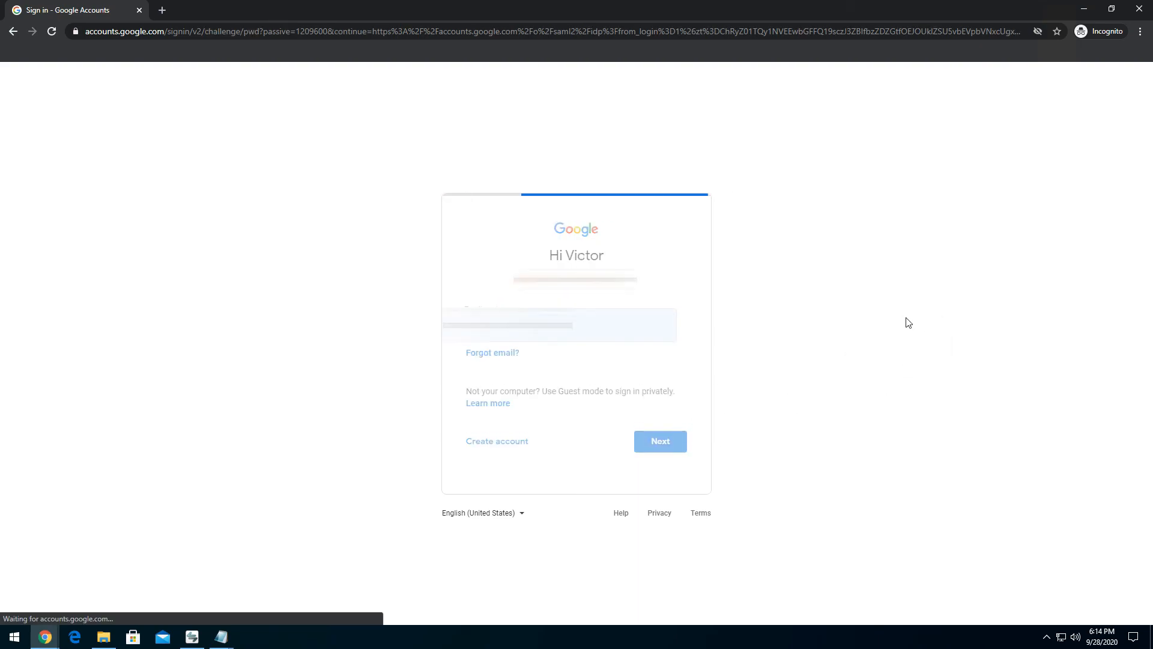
left_click(562, 332)
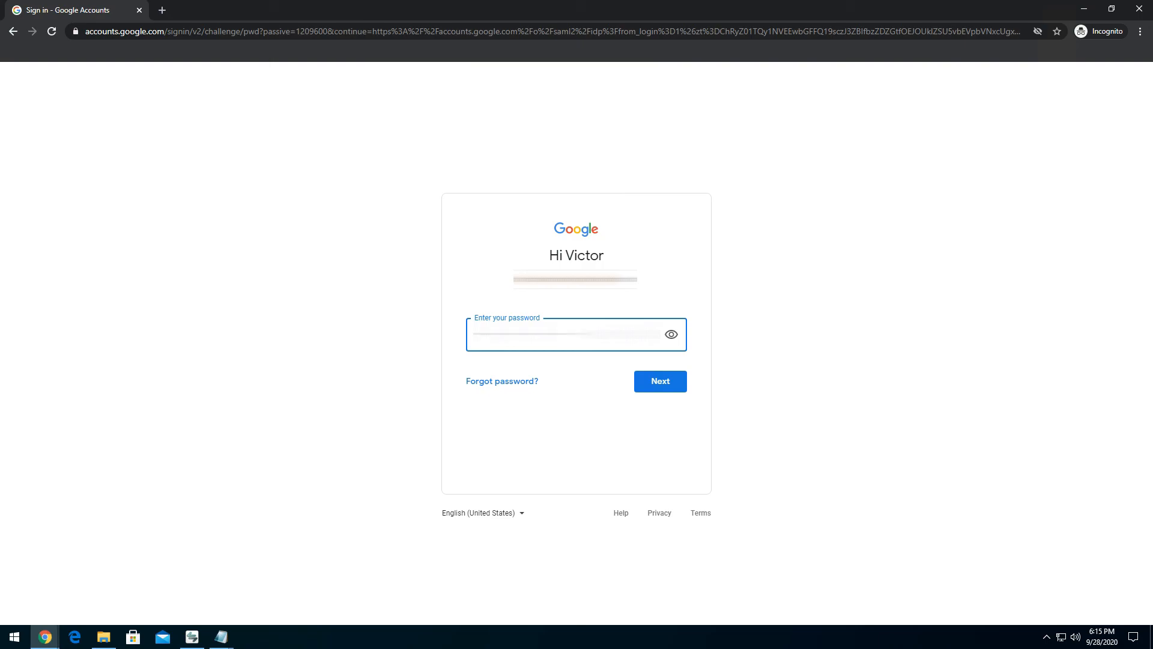
key("Return")
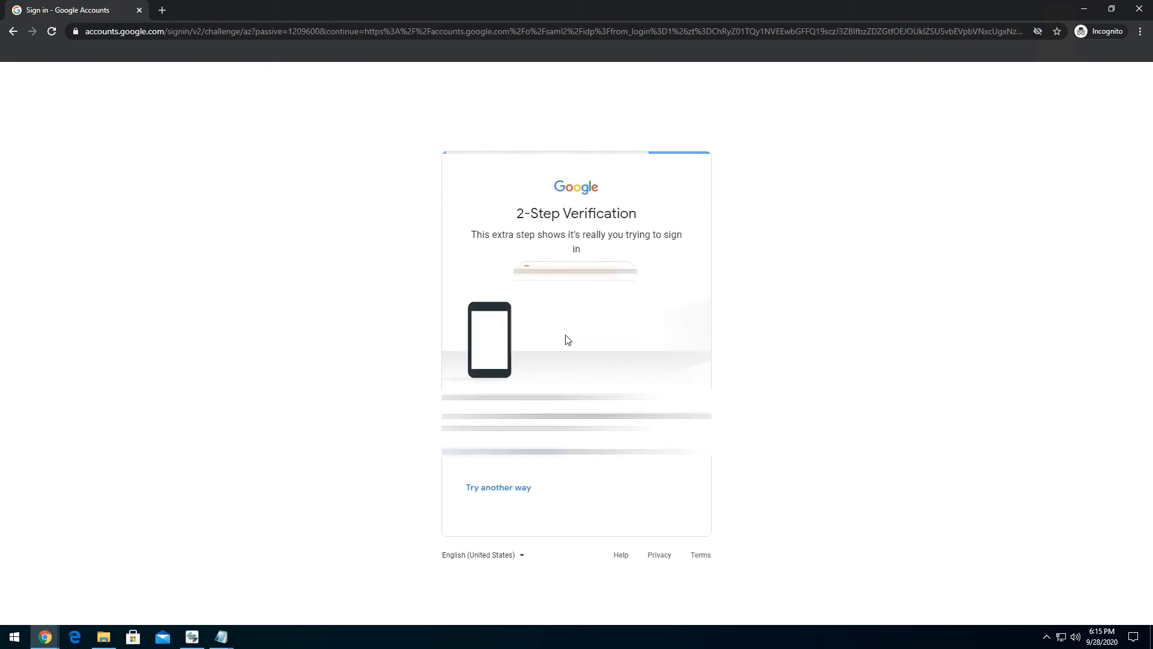